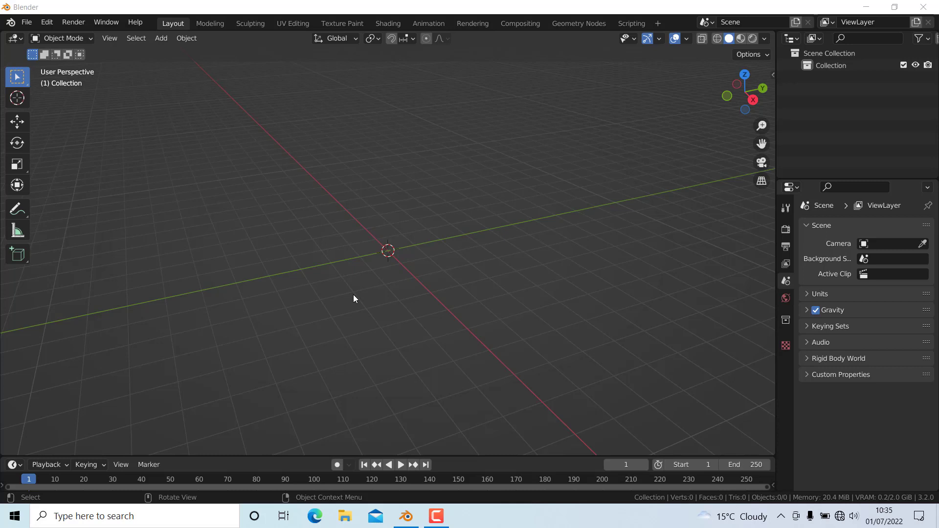
# Add a cube mesh to the scene
pyautogui.hotkey('shift', 'a')
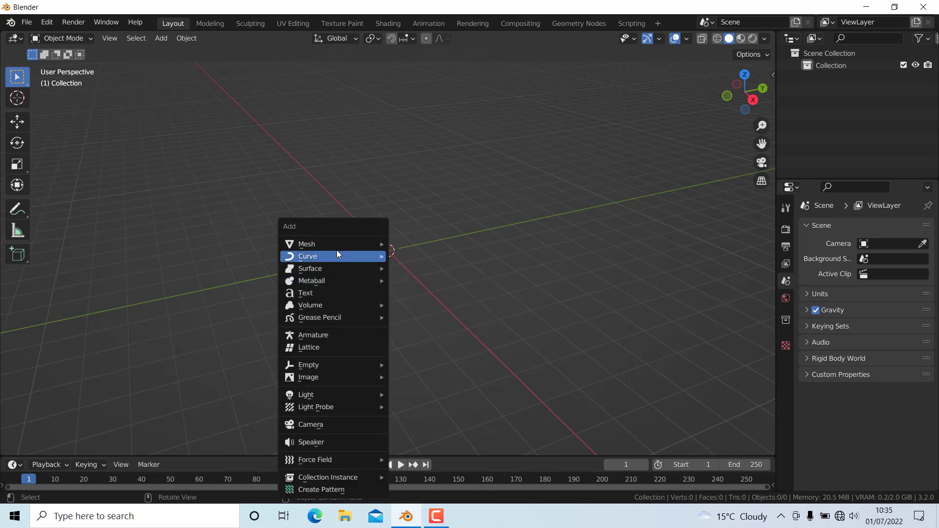
pyautogui.moveTo(323, 242)
pyautogui.click(414, 256)
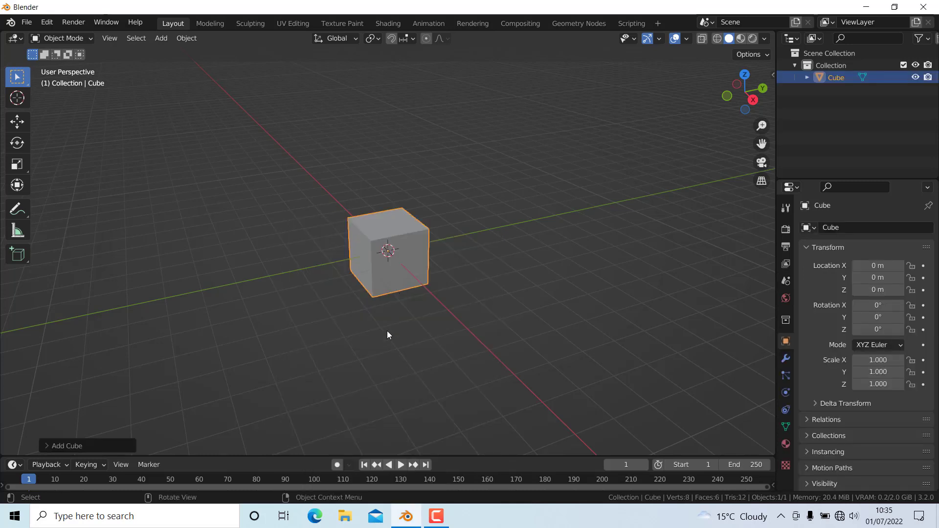
# Duplicate the cube 4.28 m along X and join both cubes into one object
pyautogui.hotkey('shift', 'd')
pyautogui.press('x')
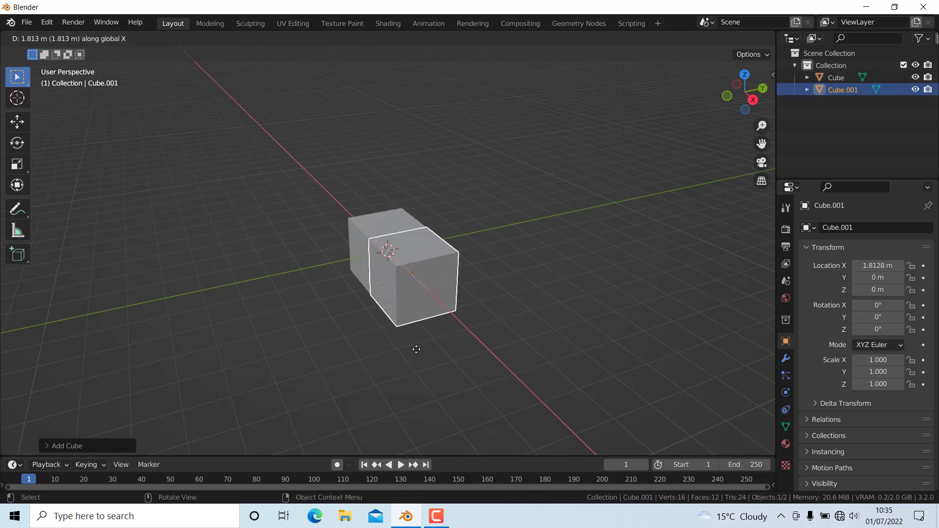
pyautogui.click(483, 364)
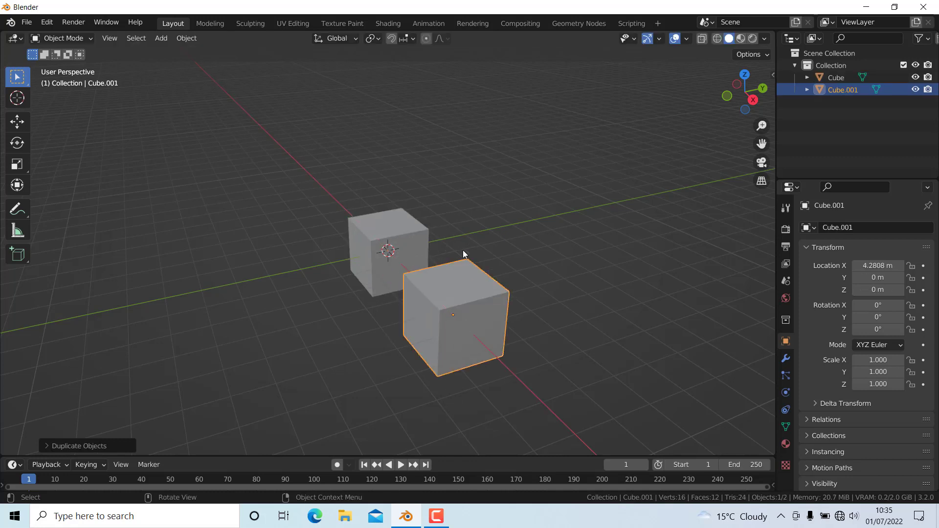
pyautogui.keyDown('shift'); pyautogui.click(383, 227); pyautogui.keyUp('shift')
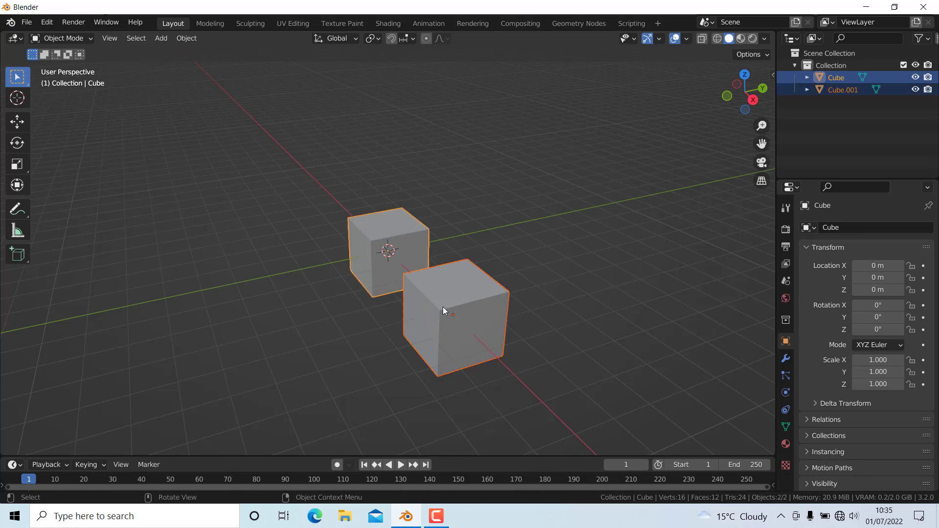
pyautogui.hotkey('ctrl', 'j')
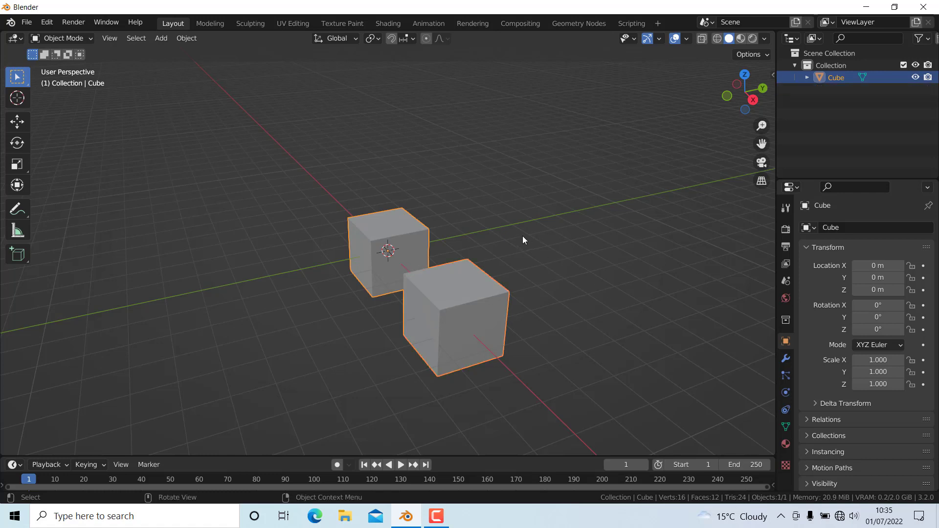
# In Edit Mode in the UV Editing workspace, select the cube's cross-shaped UV island
pyautogui.press('Tab')
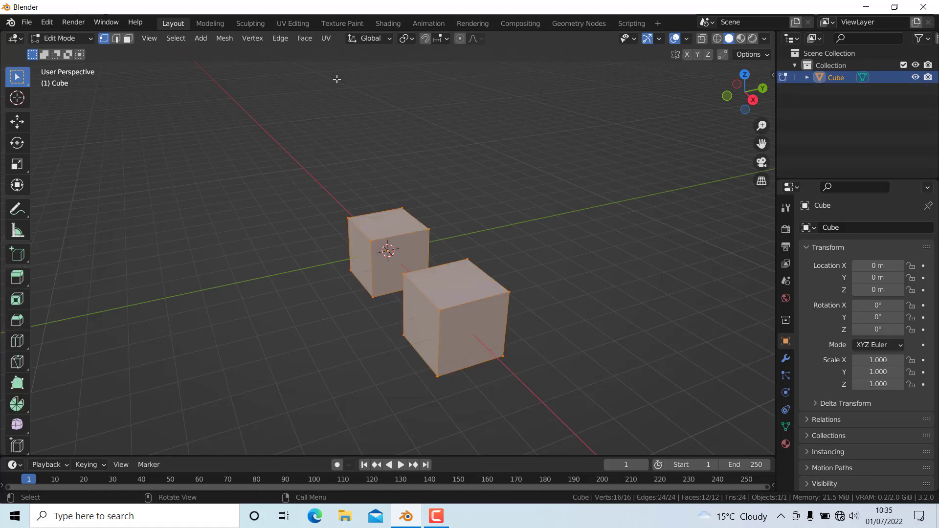
pyautogui.click(290, 23)
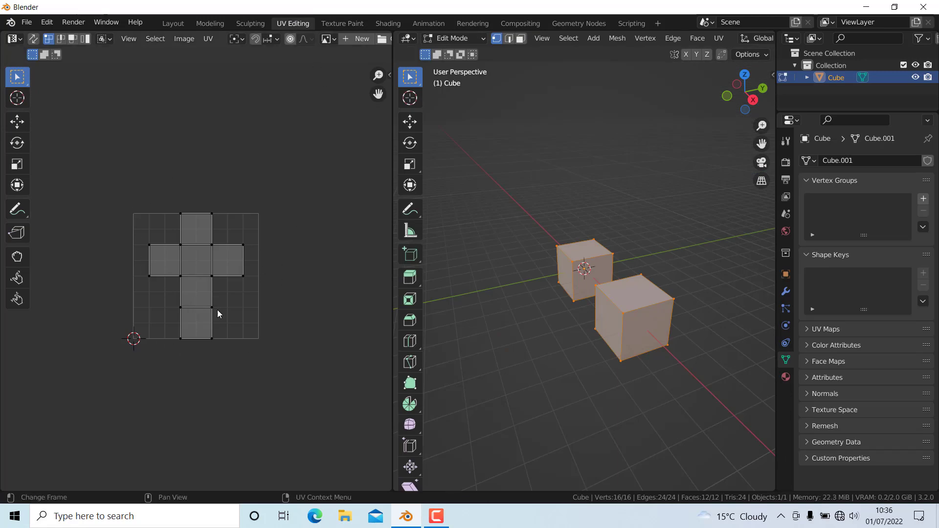
pyautogui.click(85, 38)
pyautogui.click(197, 241)
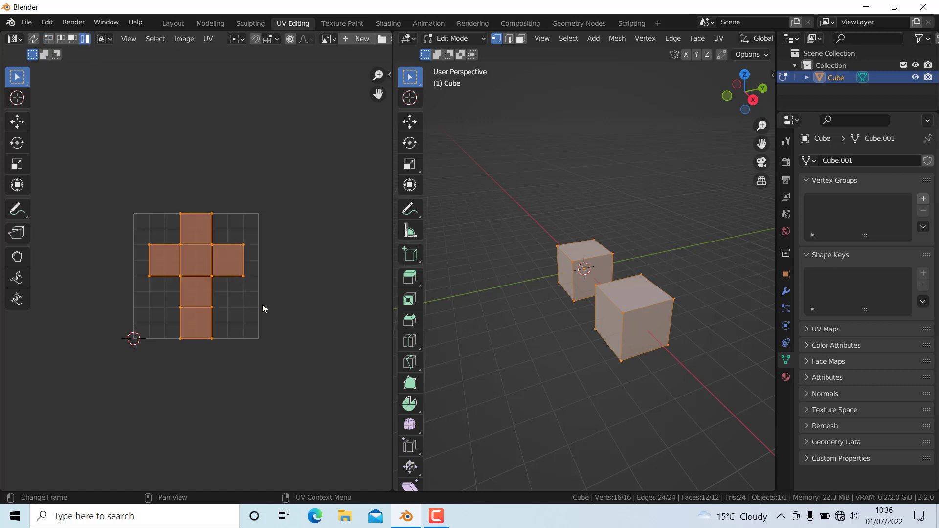
# Move the selected UV island exactly 1 unit along X and widen the UV editor
pyautogui.press('g')
pyautogui.press('x')
pyautogui.press('1')
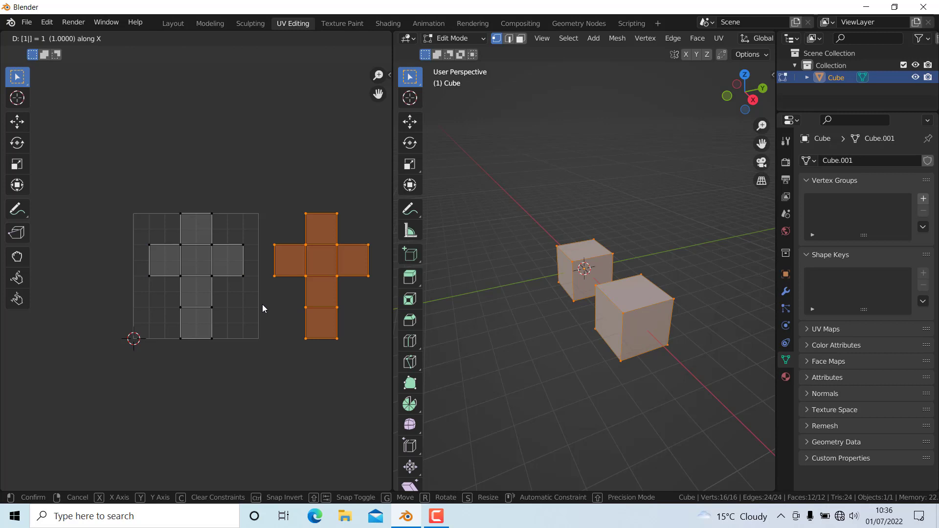
pyautogui.press('Return')
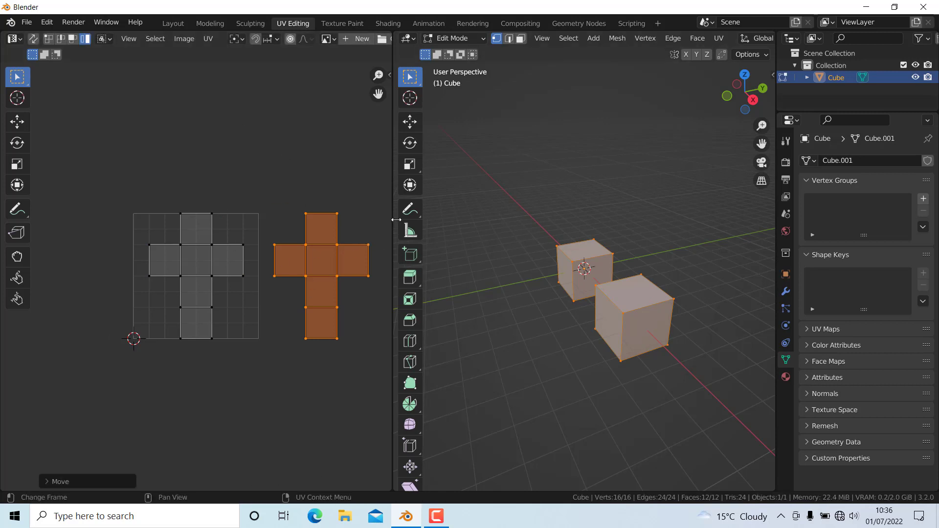
pyautogui.moveTo(393, 216); pyautogui.dragTo(517, 211)
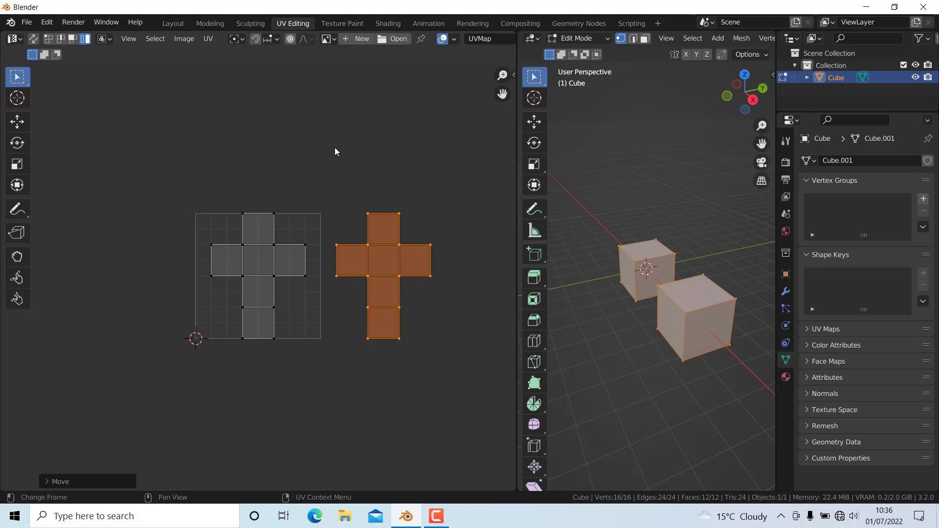
# Deselect all UVs and create a tiled 2048 × 2048 image named Untitled without alpha
pyautogui.click(247, 322)
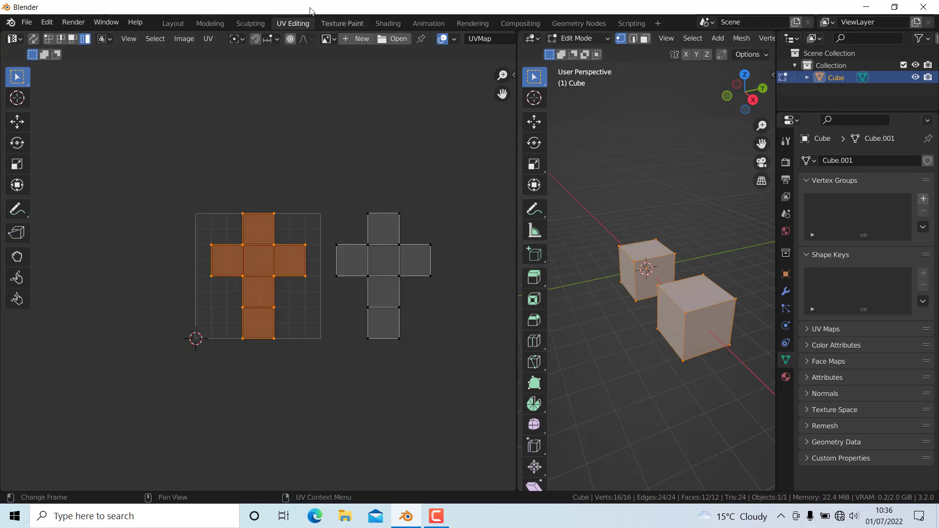
pyautogui.click(184, 216)
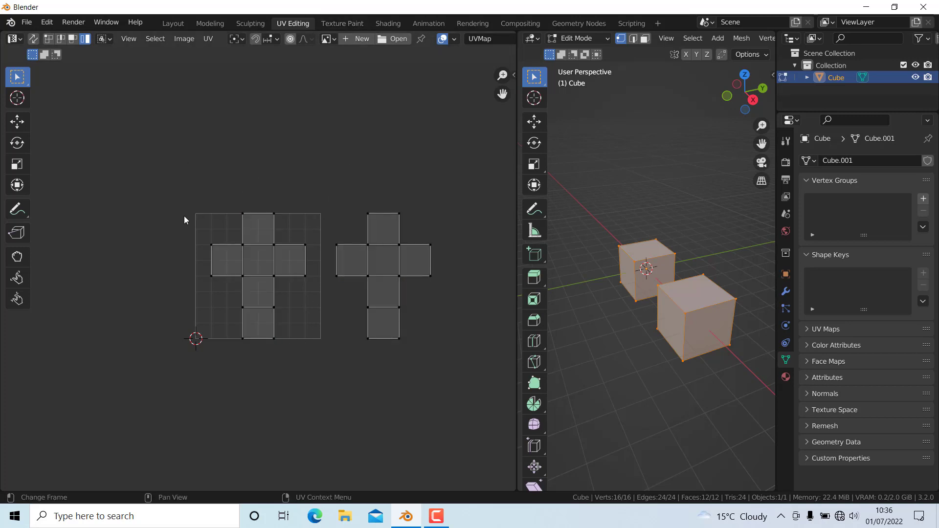
pyautogui.click(351, 39)
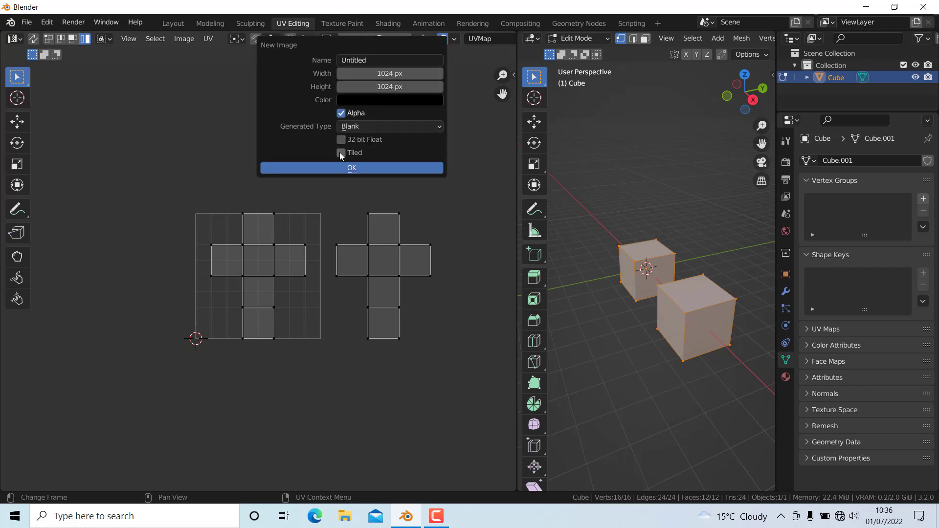
pyautogui.click(342, 153)
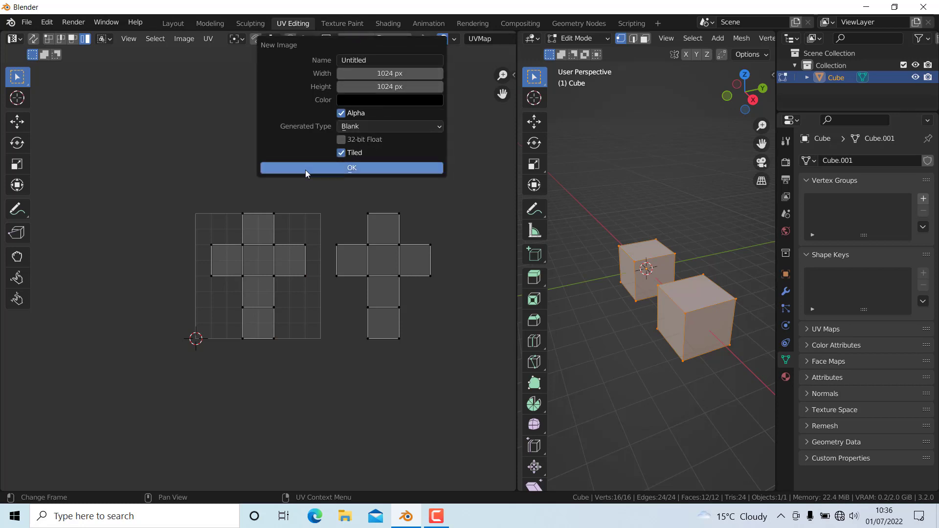
pyautogui.click(342, 113)
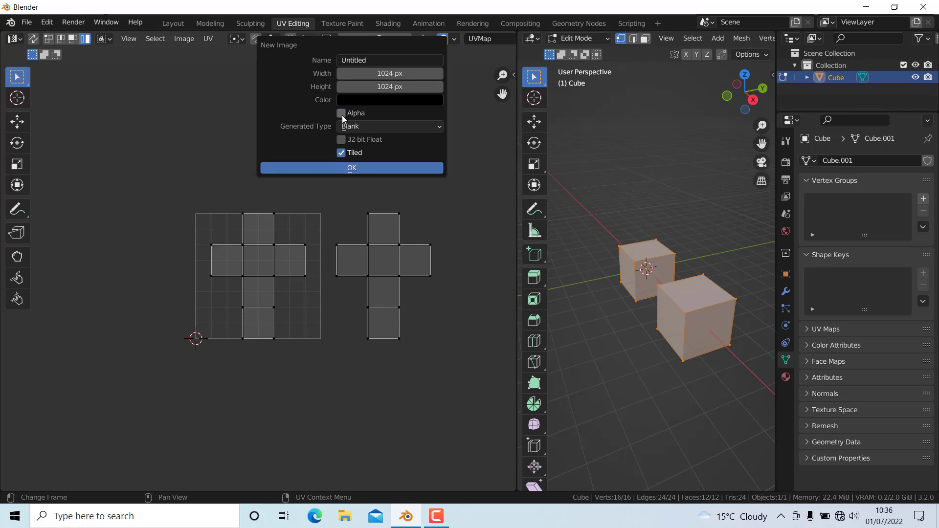
pyautogui.moveTo(390, 74); pyautogui.dragTo(389, 87)
pyautogui.press('BackSpace')
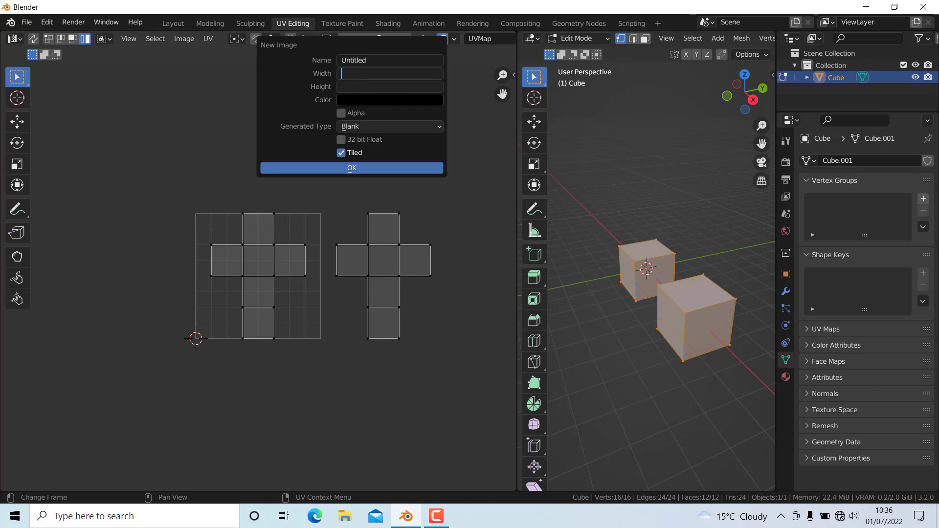
pyautogui.write('2048')
pyautogui.press('Return')
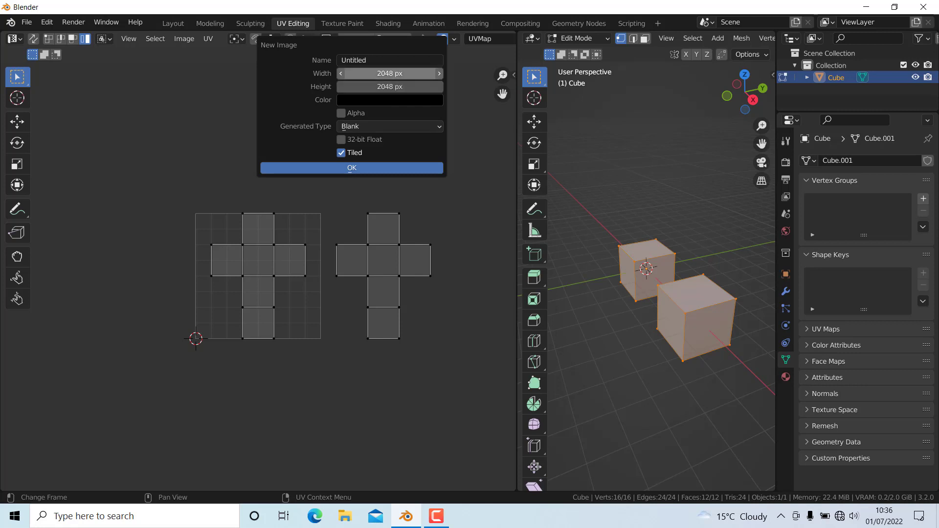
pyautogui.click(355, 169)
# Add UDIM tile 1002 to the Untitled image from the sidebar's UDIM Tiles panel
pyautogui.scroll(-10, 297, 255)
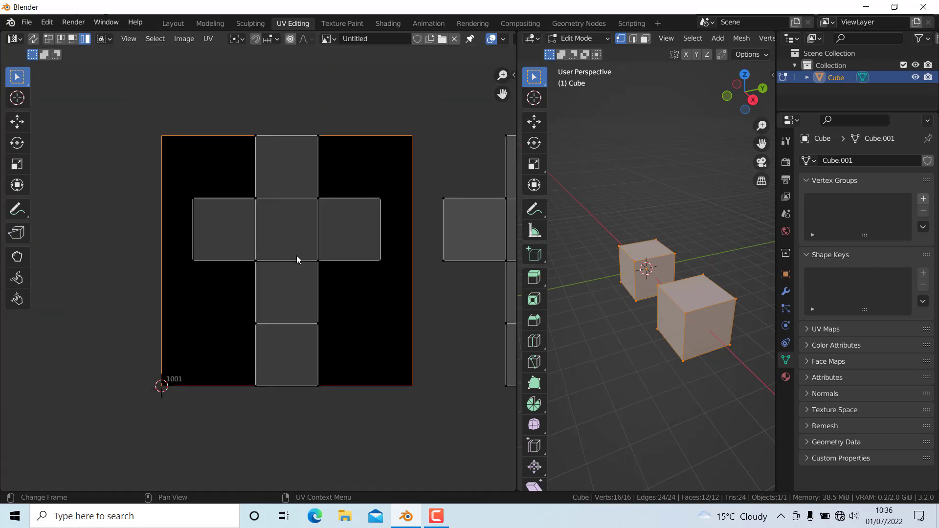
pyautogui.scroll(4, 201, 274)
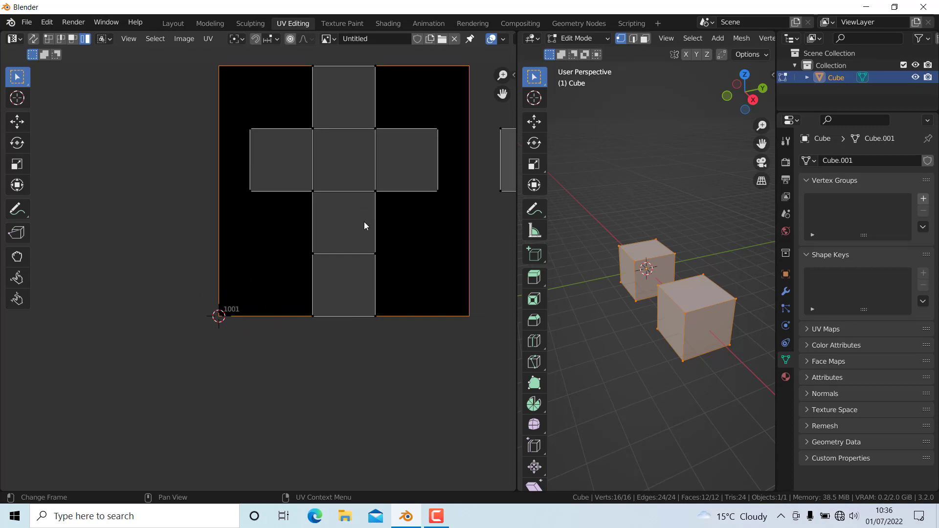
pyautogui.scroll(-5, 364, 222)
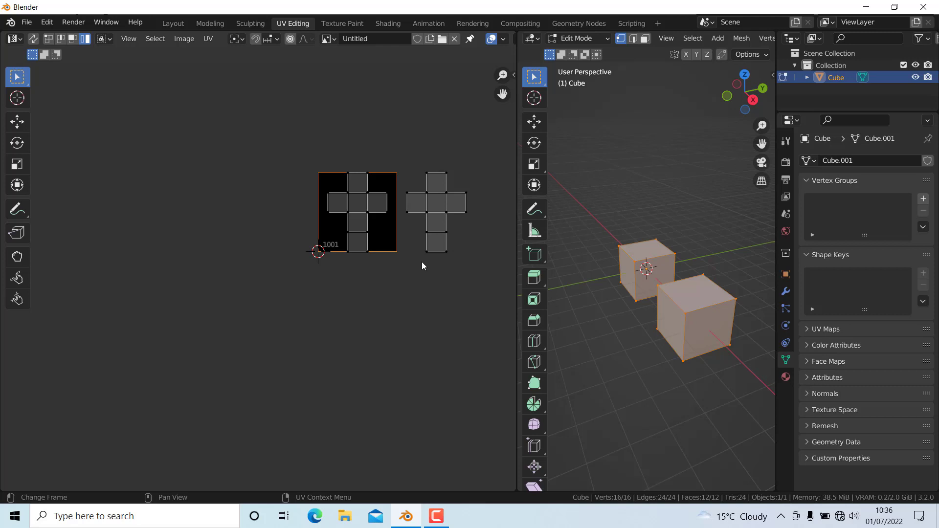
pyautogui.scroll(5, 439, 217)
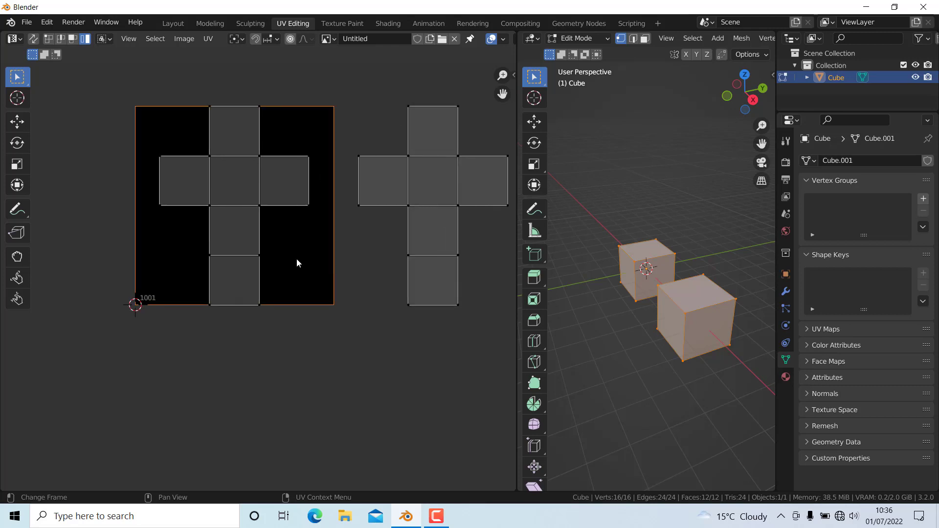
pyautogui.press('n')
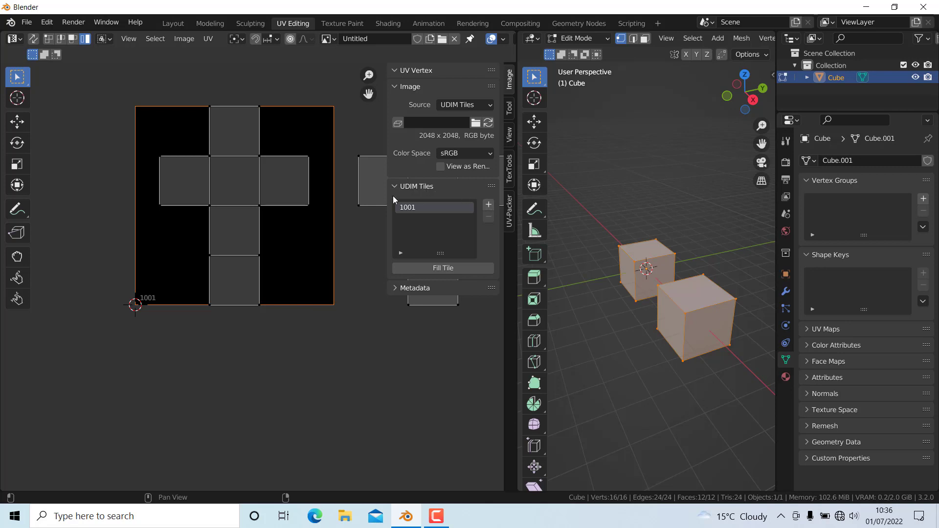
pyautogui.click(488, 205)
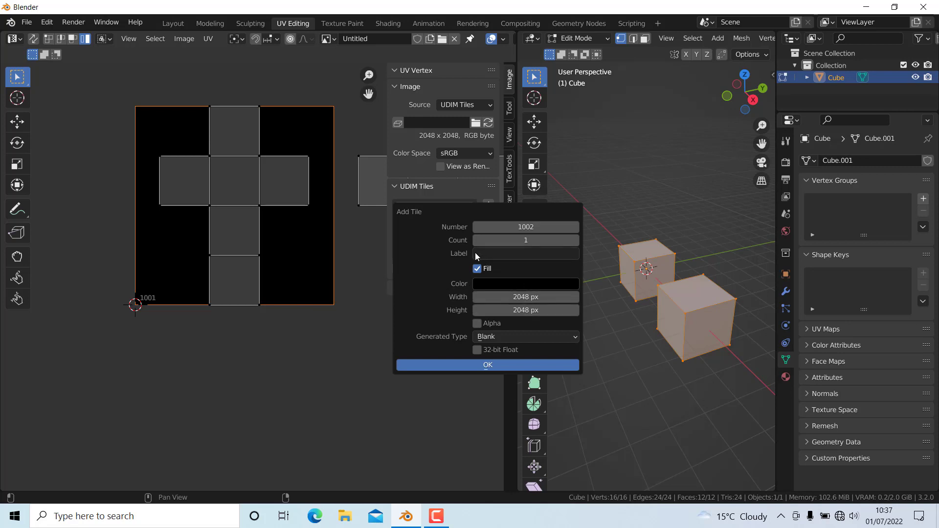
pyautogui.click(488, 366)
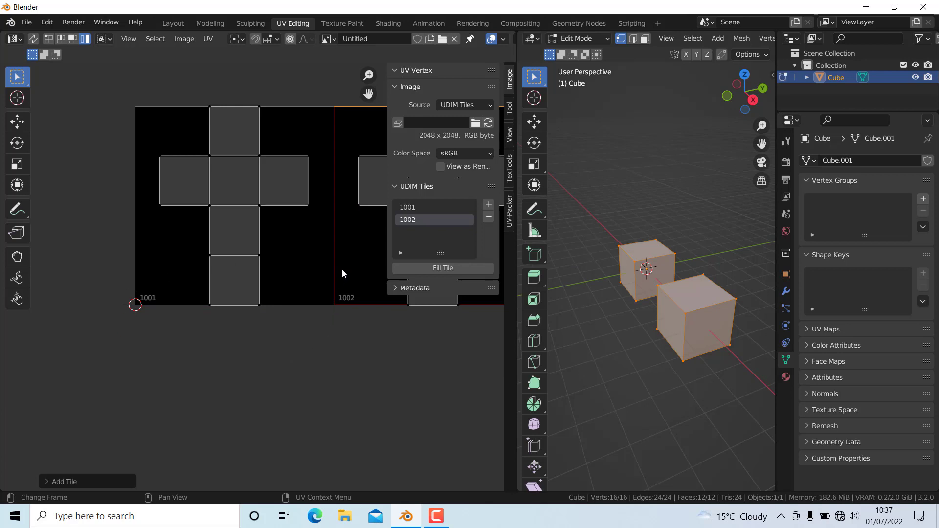
pyautogui.scroll(3, 342, 269)
pyautogui.scroll(-5, 342, 269)
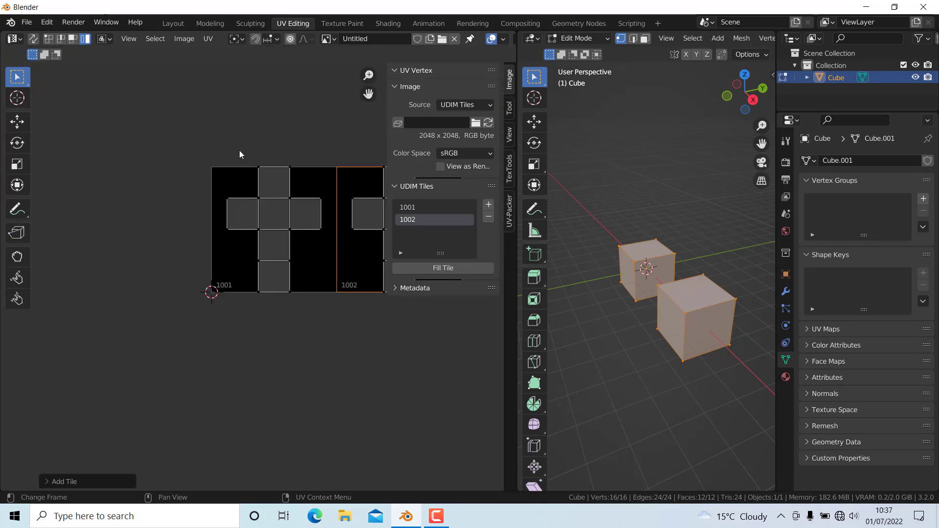
# In the Layout workspace, enlarge the timeline area and turn it into a Shader Editor
pyautogui.click(176, 25)
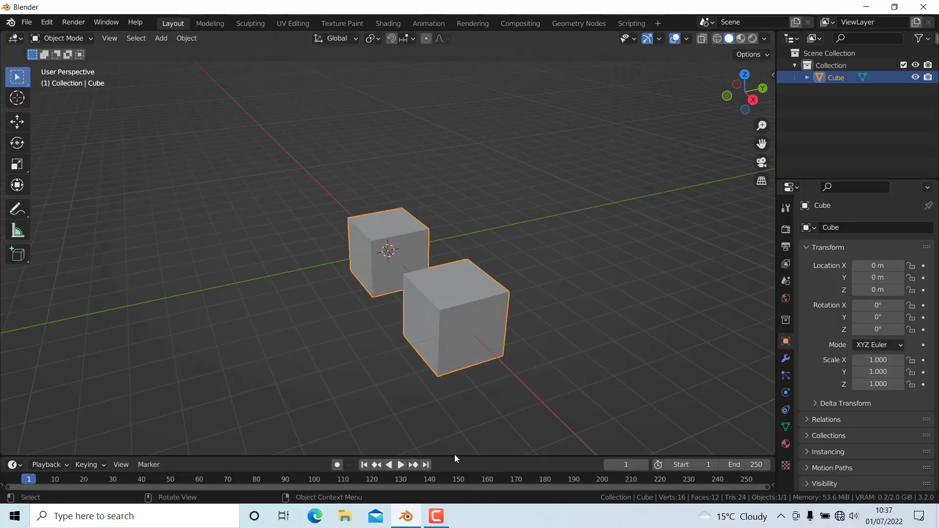
pyautogui.moveTo(454, 456); pyautogui.dragTo(448, 246)
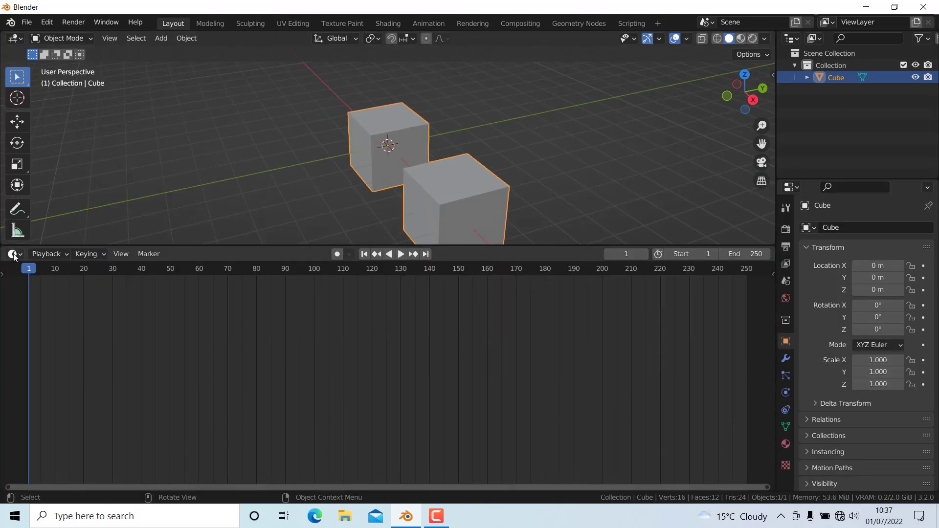
pyautogui.click(13, 254)
pyautogui.click(58, 369)
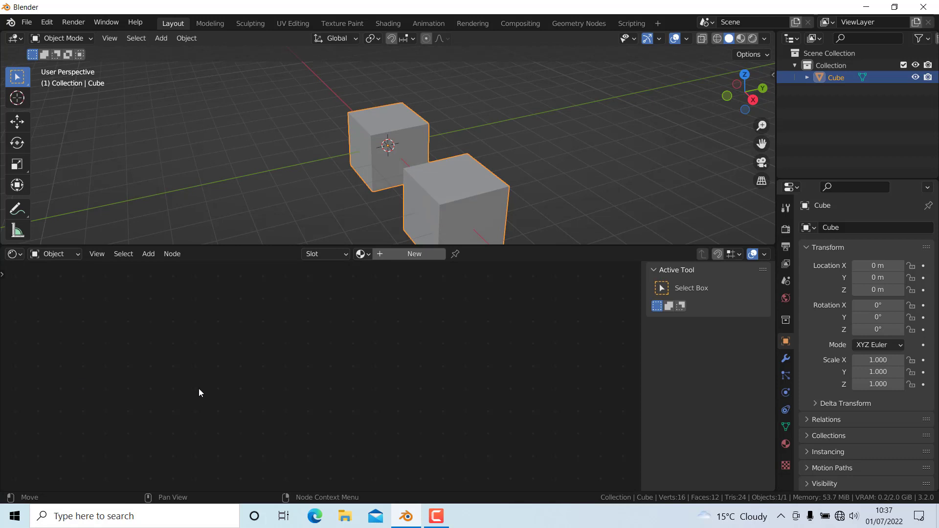
# Create Material.001 with a purple Base Color and preview it in Material Preview shading
pyautogui.click(401, 254)
pyautogui.scroll(3, 313, 420)
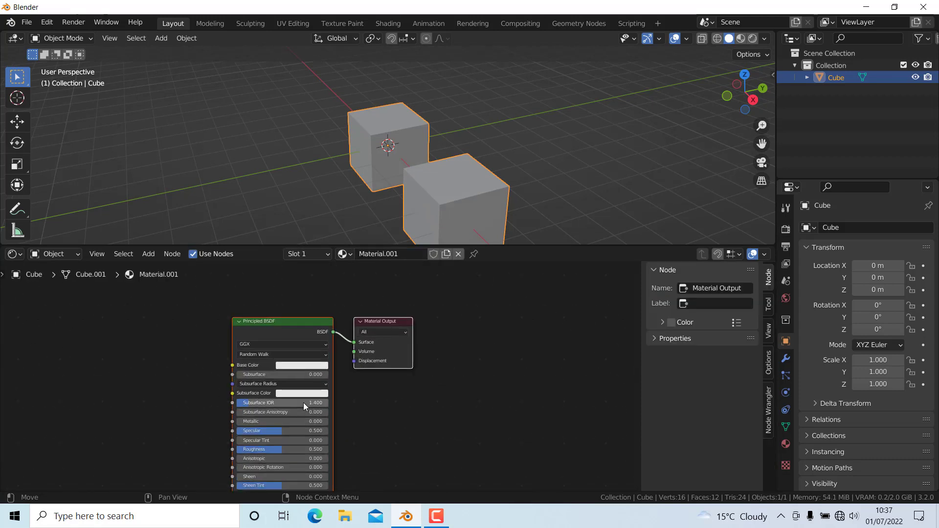
pyautogui.scroll(2, 304, 403)
pyautogui.click(309, 349)
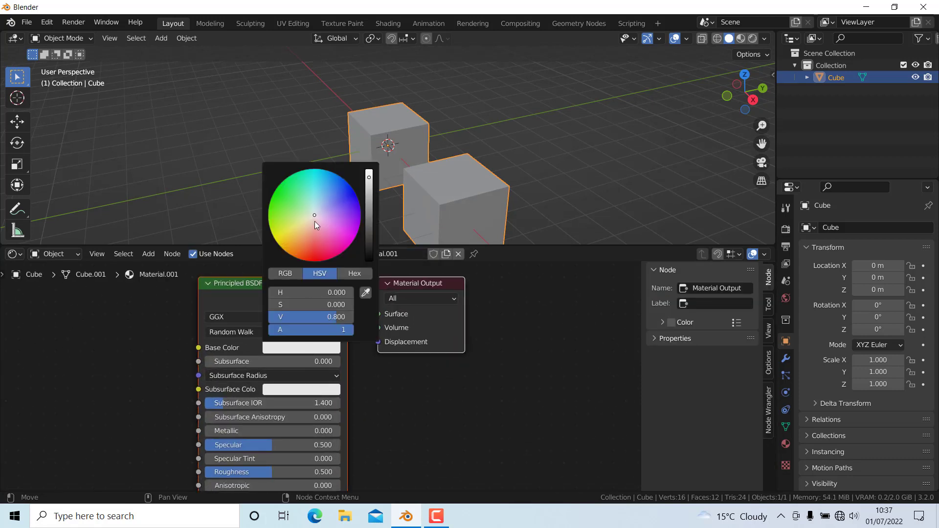
pyautogui.moveTo(315, 221); pyautogui.dragTo(345, 201)
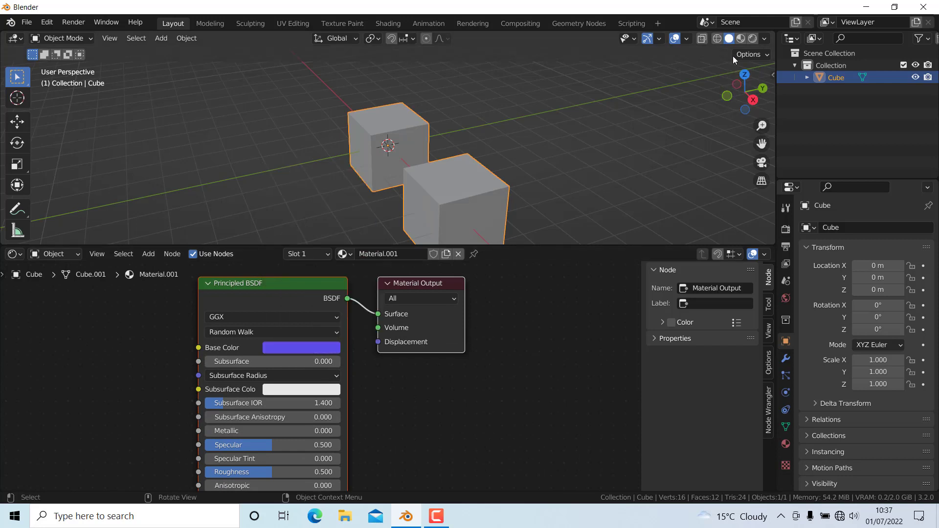
pyautogui.click(742, 39)
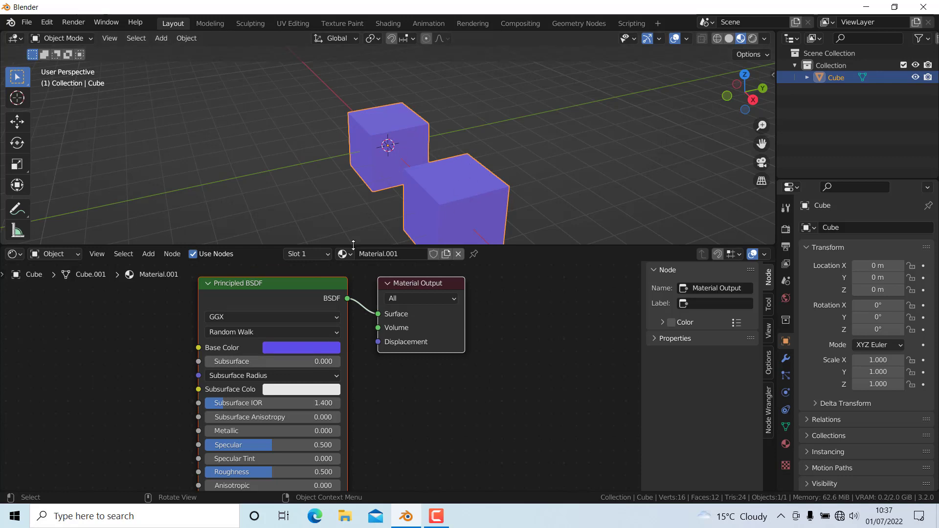
# Enlarge the shader editor and pan the node view to free space on the left
pyautogui.moveTo(352, 245); pyautogui.dragTo(274, 208)
pyautogui.scroll(-2, 205, 345)
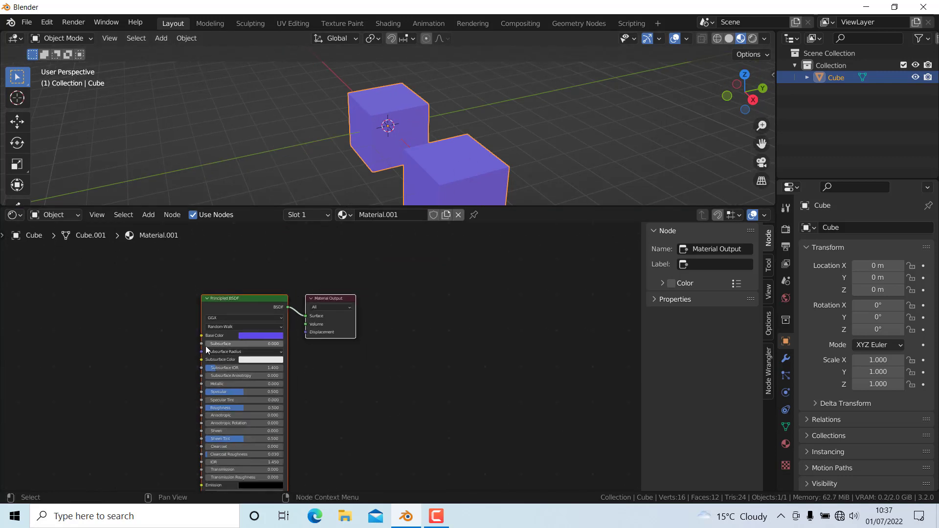
pyautogui.scroll(1, 206, 345)
pyautogui.moveTo(232, 338); pyautogui.dragTo(437, 321, button='middle')
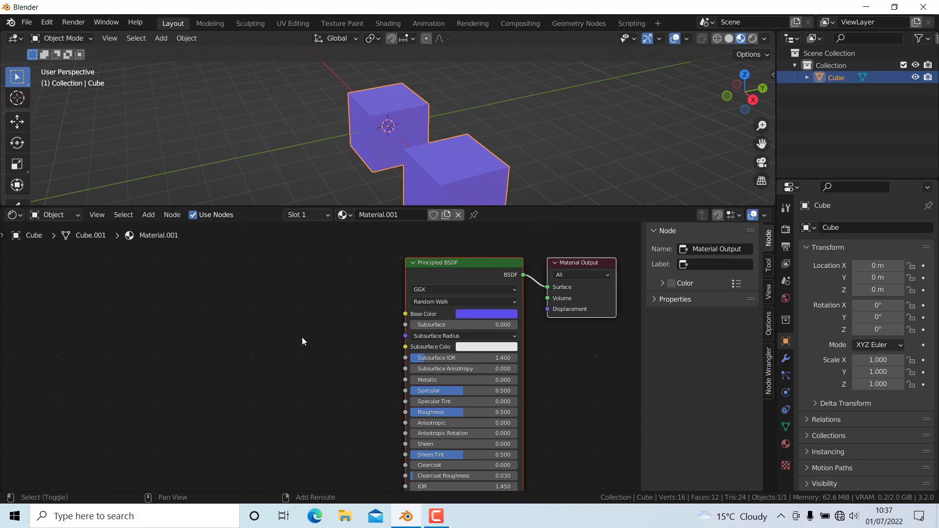
pyautogui.hotkey('shift', 'a')
# Add an Image Texture node and assign the Untitled UDIM image to it
pyautogui.moveTo(259, 390)
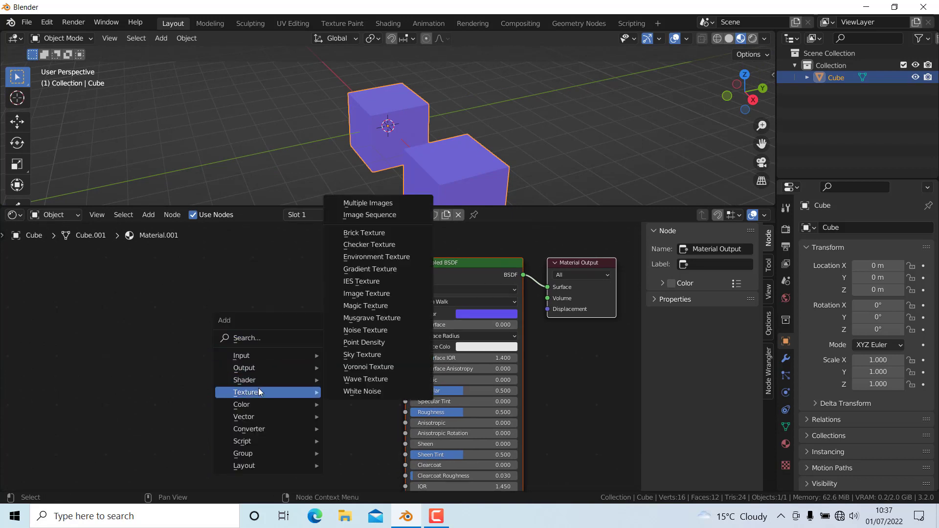
pyautogui.click(382, 296)
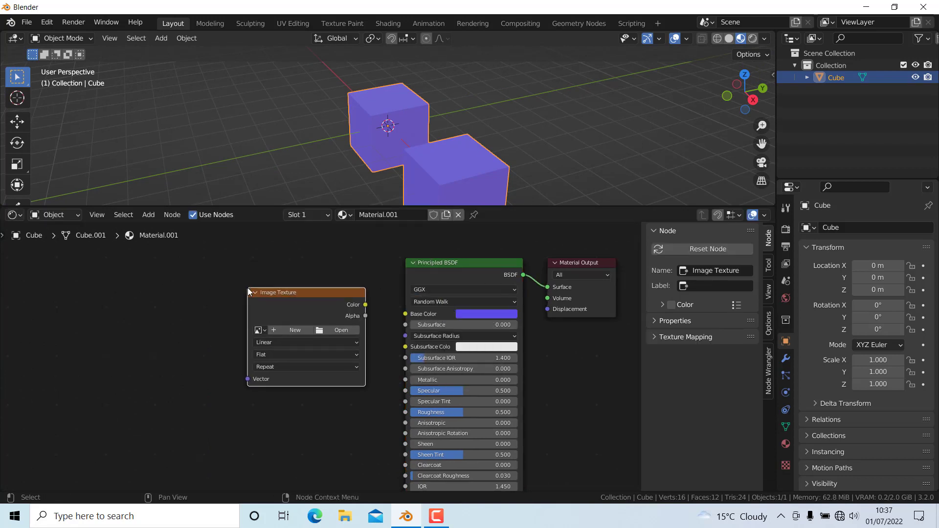
pyautogui.click(259, 331)
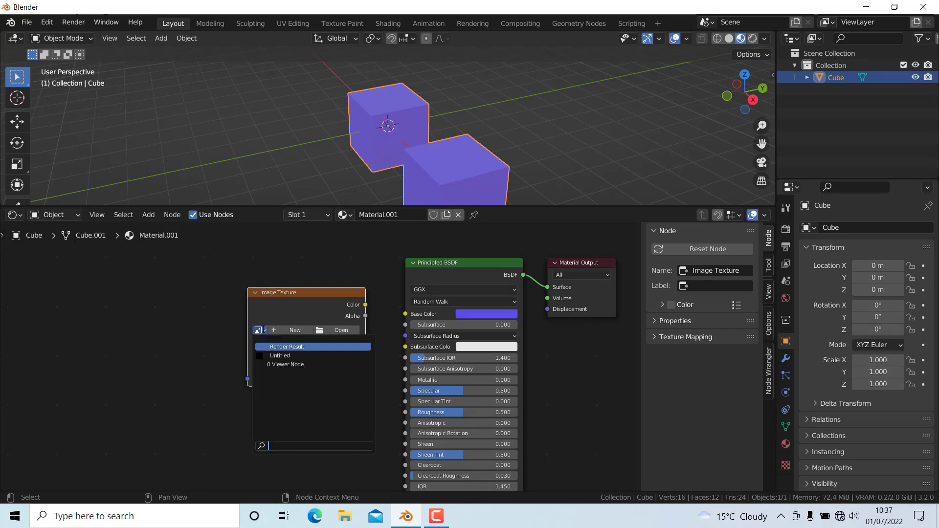
pyautogui.click(288, 356)
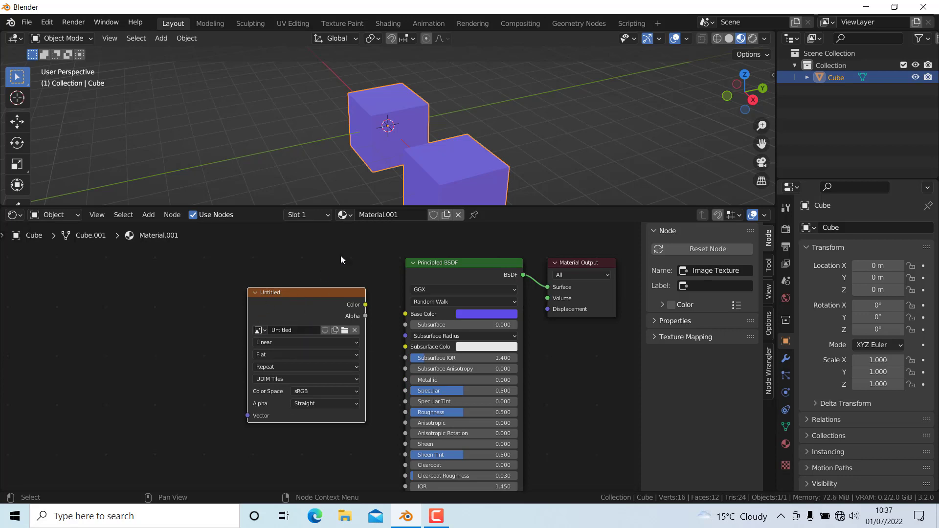
# Set the render engine to Cycles with GPU Compute as the device
pyautogui.click(786, 229)
pyautogui.click(881, 227)
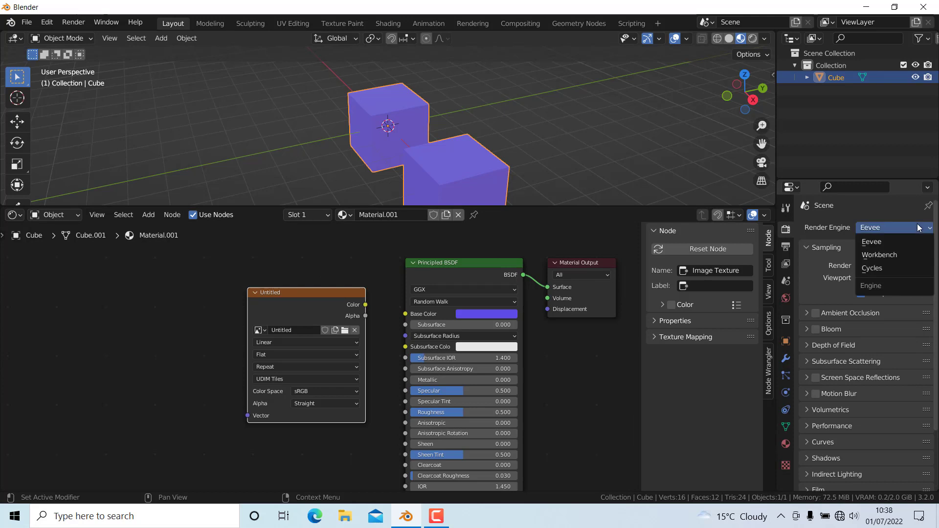
pyautogui.click(865, 268)
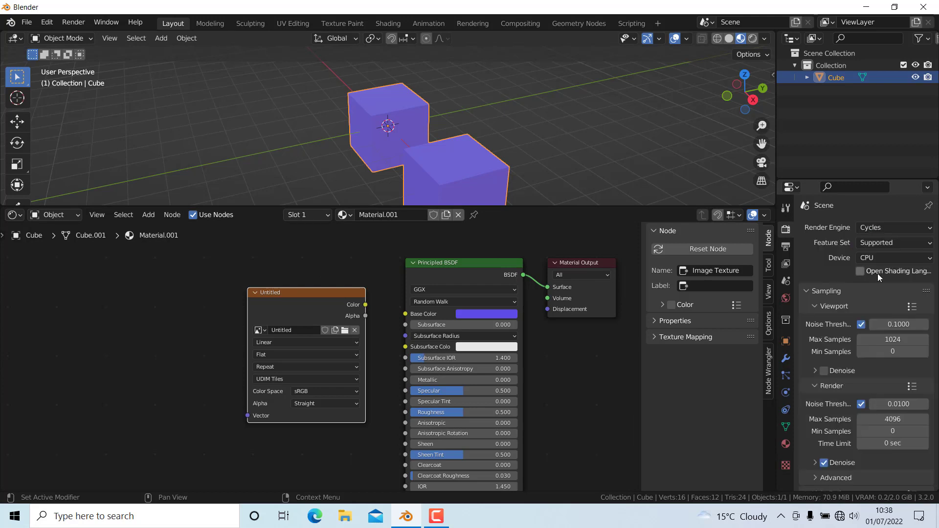
pyautogui.click(900, 258)
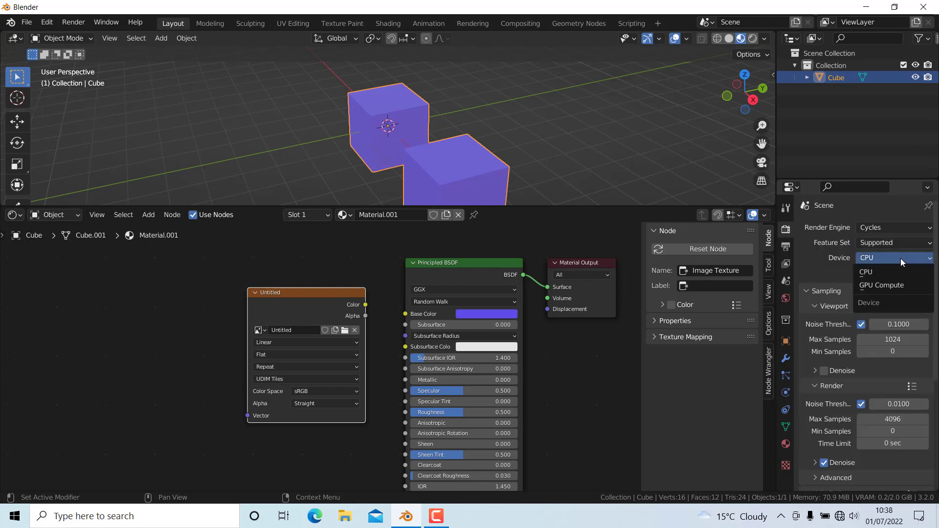
pyautogui.click(902, 284)
pyautogui.scroll(-8, 870, 332)
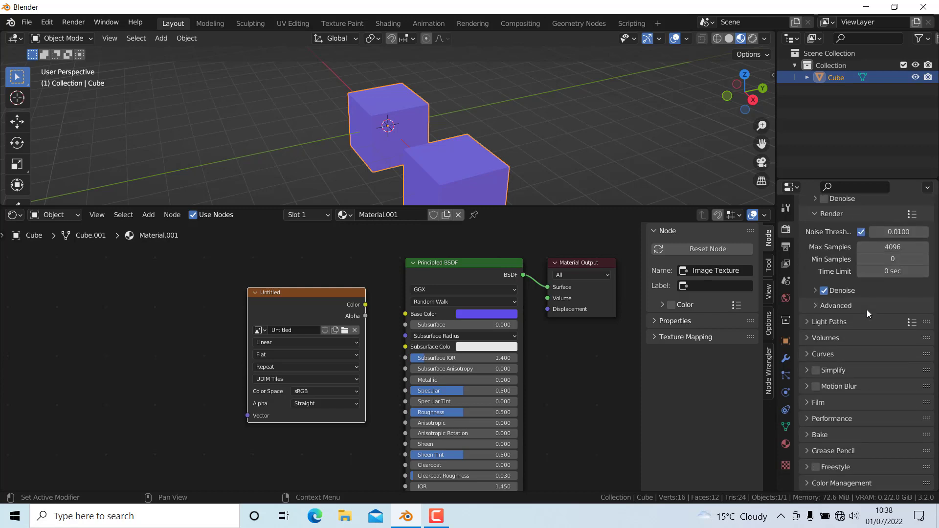
pyautogui.scroll(3, 866, 310)
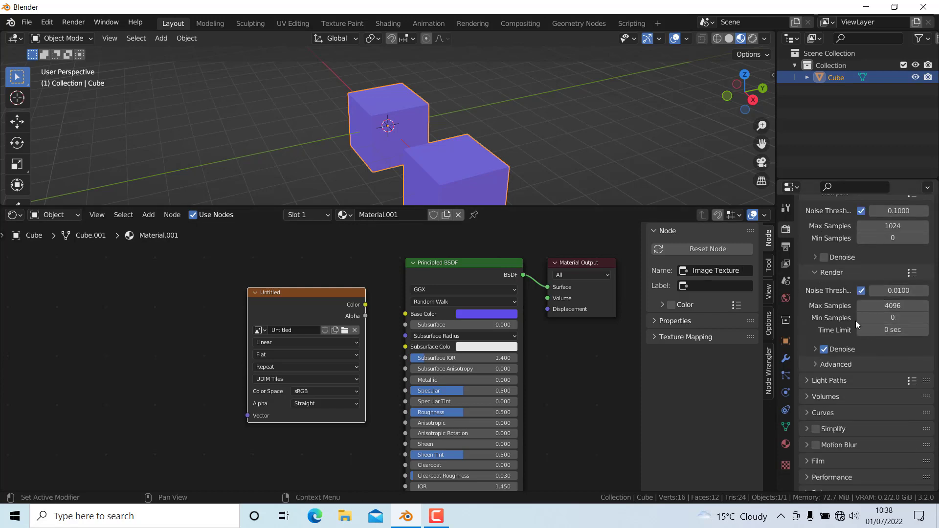
# Lower the render Max Samples from 4096 to 10
pyautogui.click(875, 306)
pyautogui.write('10')
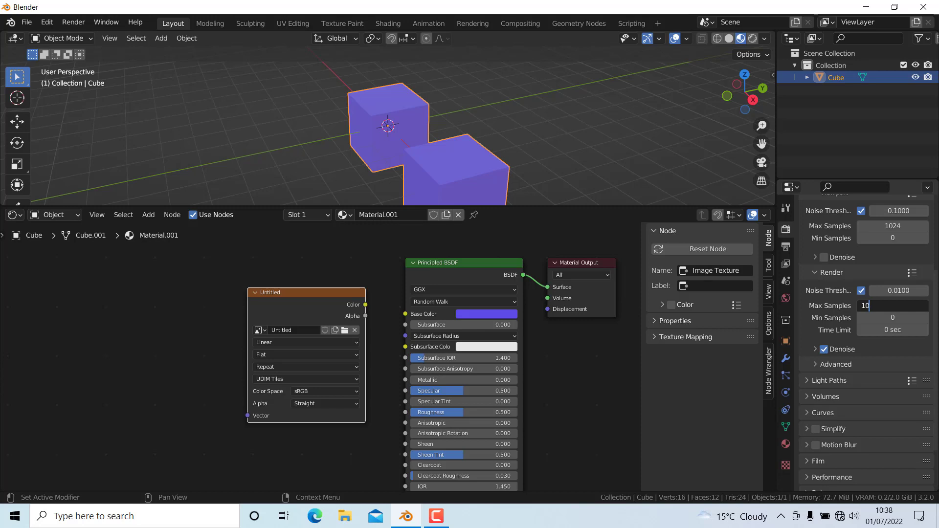
pyautogui.press('Return')
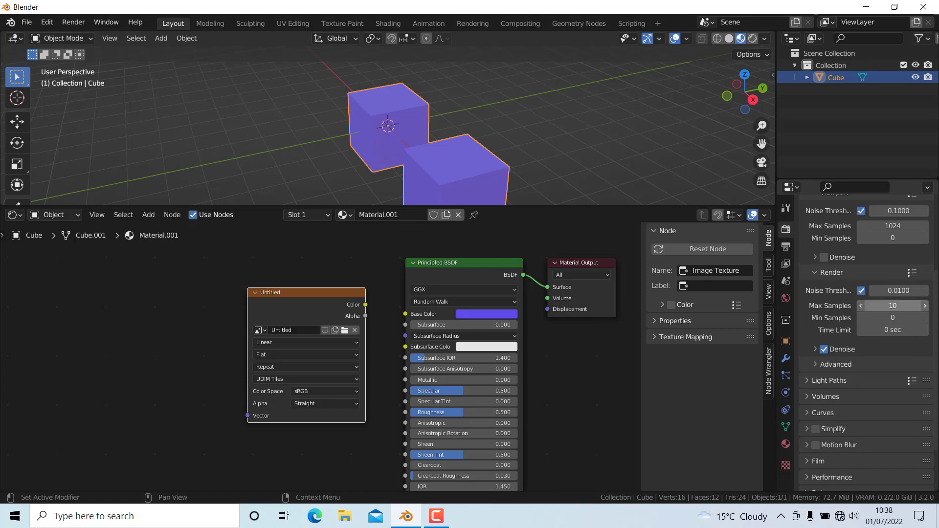
pyautogui.scroll(-3, 879, 307)
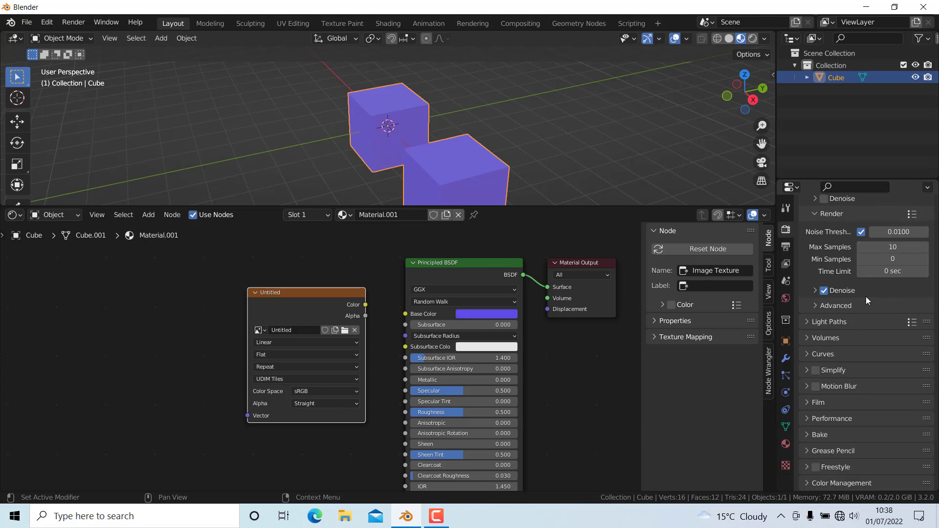
pyautogui.scroll(1, 884, 283)
pyautogui.scroll(-1, 886, 332)
# Bake a Diffuse pass with only Color influence, no direct or indirect lighting, into the Untitled image
pyautogui.click(812, 437)
pyautogui.scroll(-10, 835, 410)
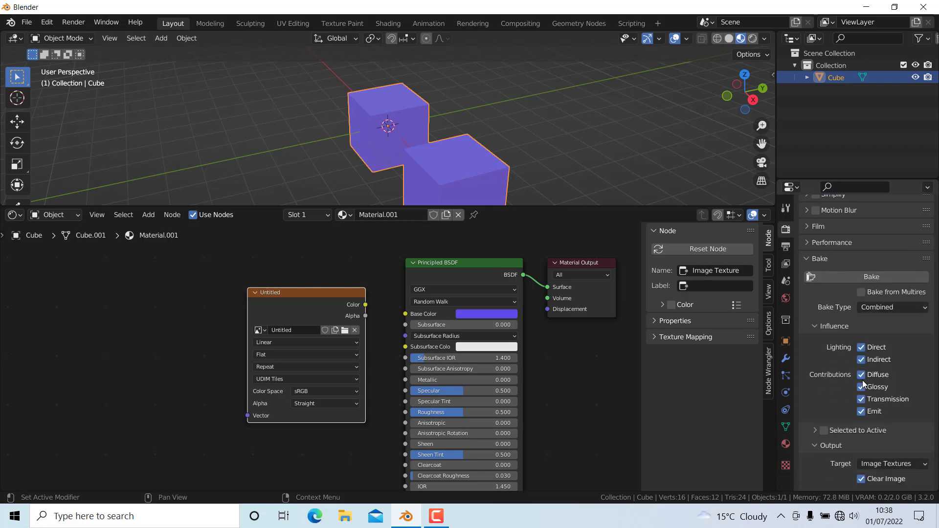
pyautogui.scroll(1, 882, 349)
pyautogui.click(913, 308)
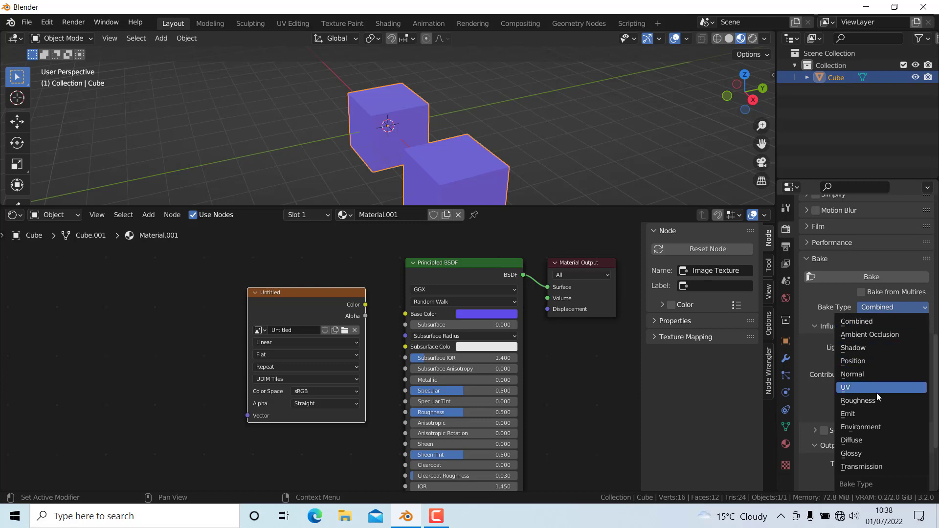
pyautogui.click(868, 436)
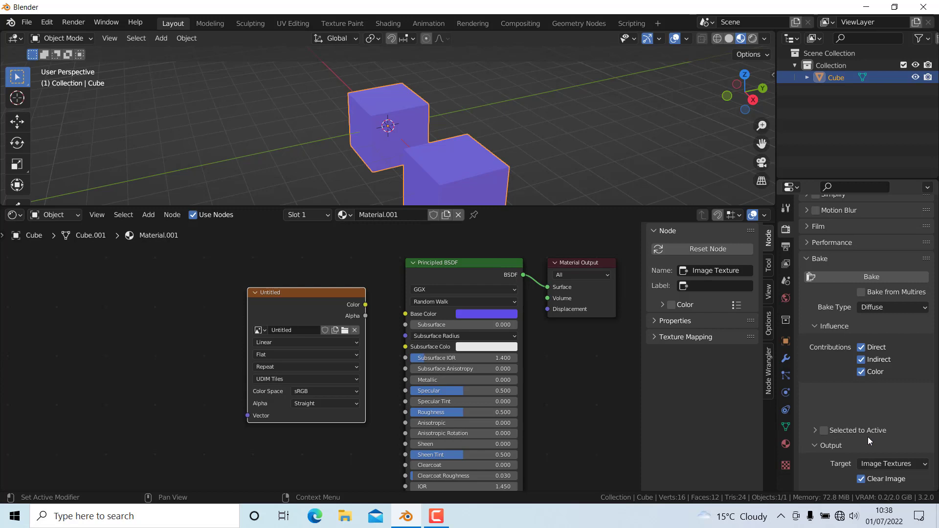
pyautogui.click(862, 347)
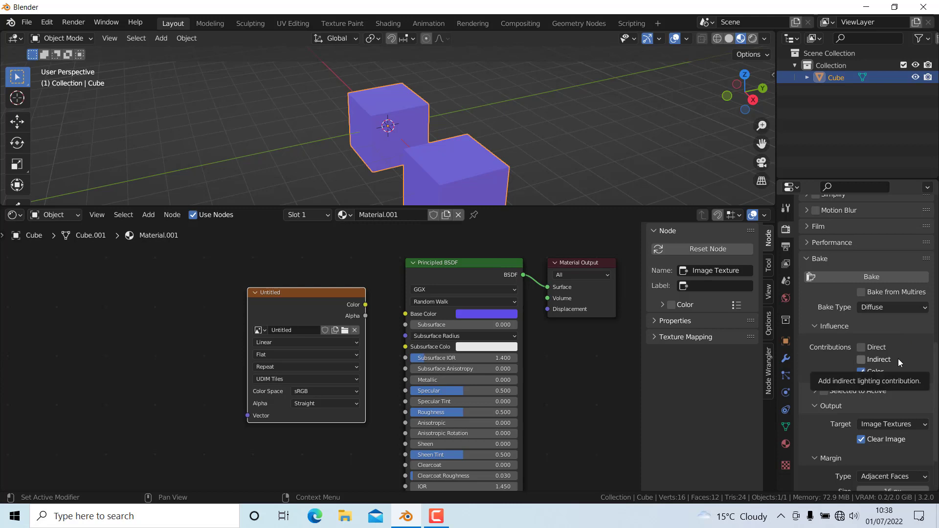
pyautogui.click(876, 277)
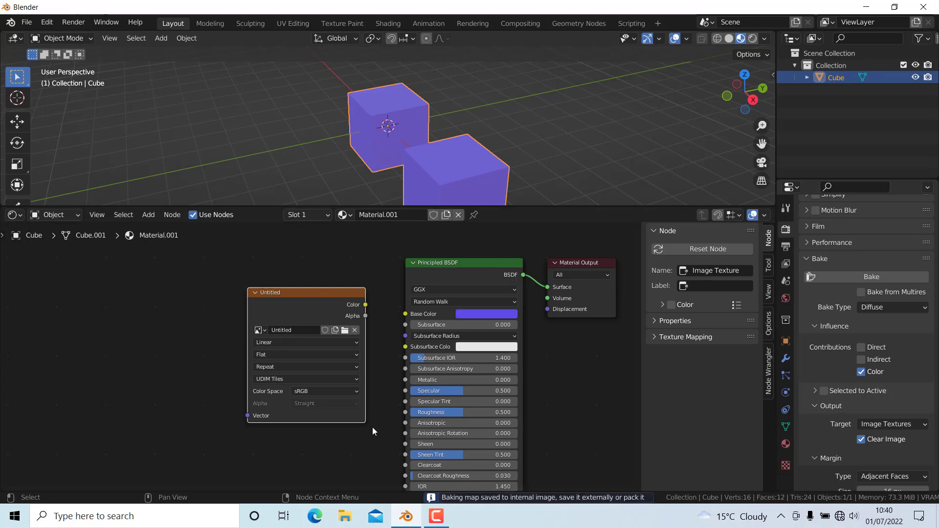
# Save the baked UDIM image as Untitled.<UDIM>.png files on drive D:
pyautogui.click(289, 26)
pyautogui.scroll(3, 316, 243)
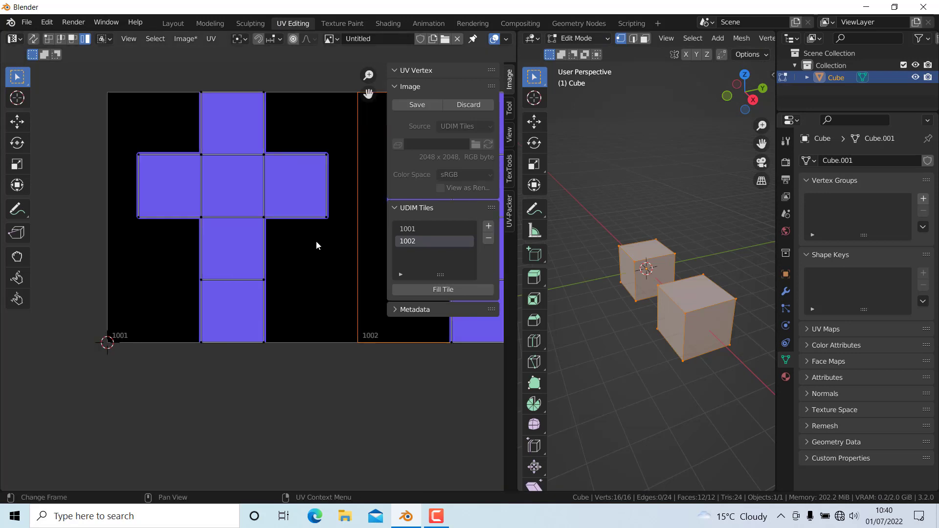
pyautogui.scroll(-5, 225, 315)
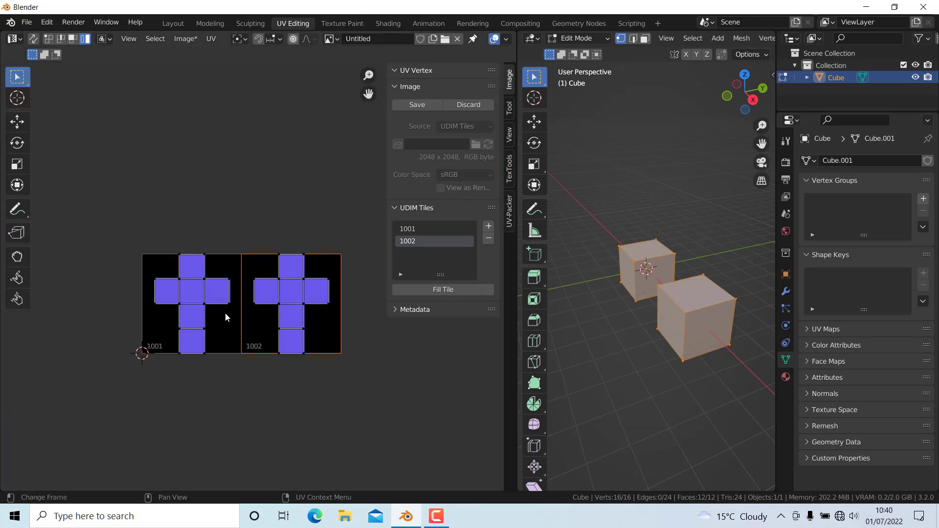
pyautogui.scroll(3, 225, 318)
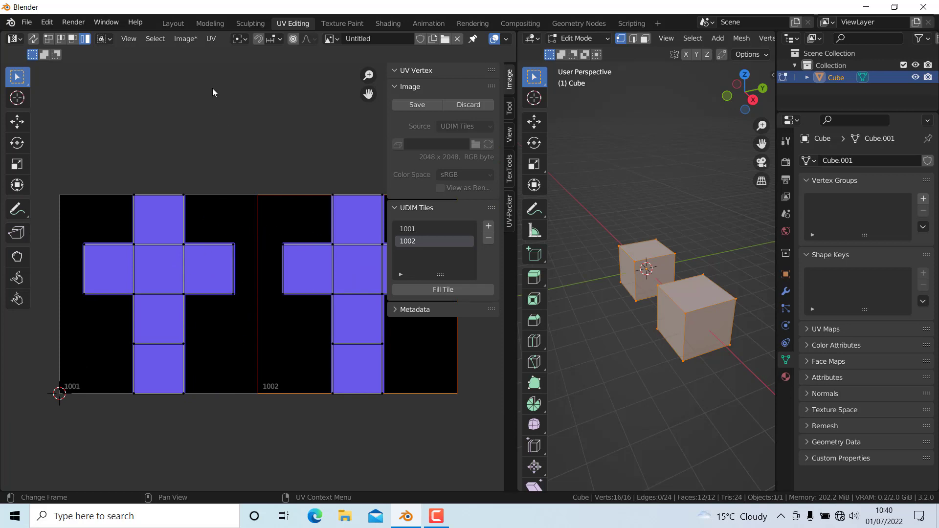
pyautogui.click(184, 38)
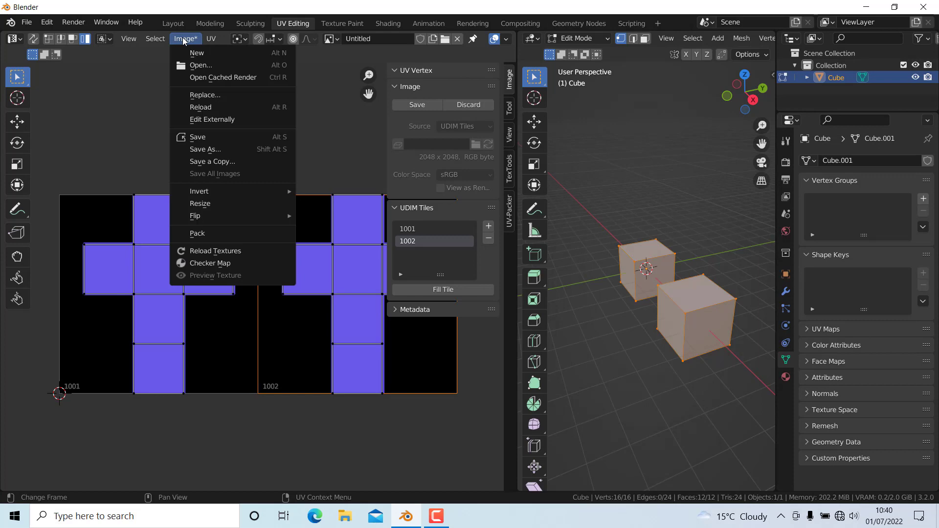
pyautogui.click(200, 149)
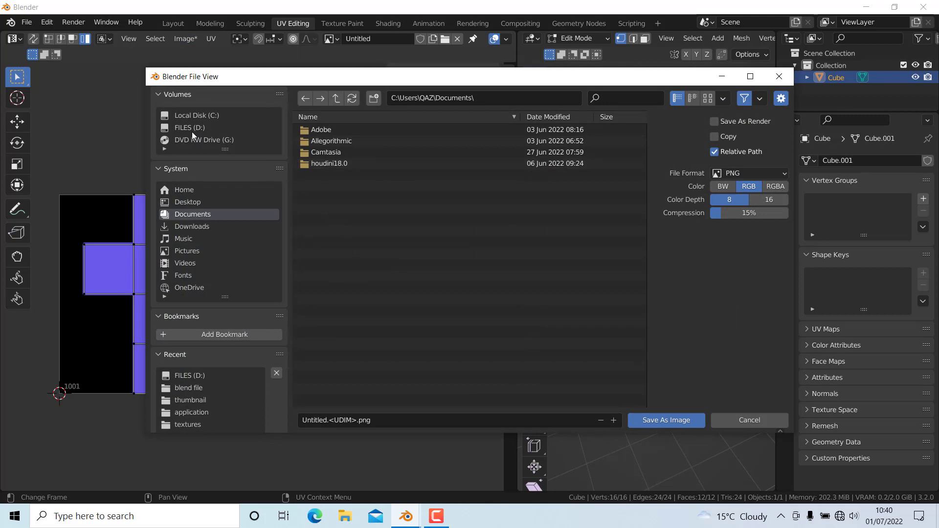
pyautogui.click(192, 128)
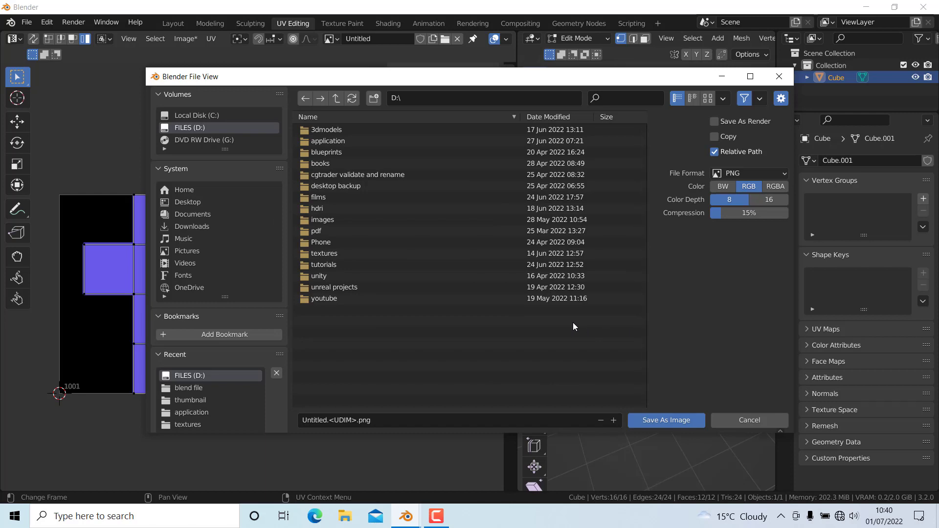
pyautogui.click(645, 422)
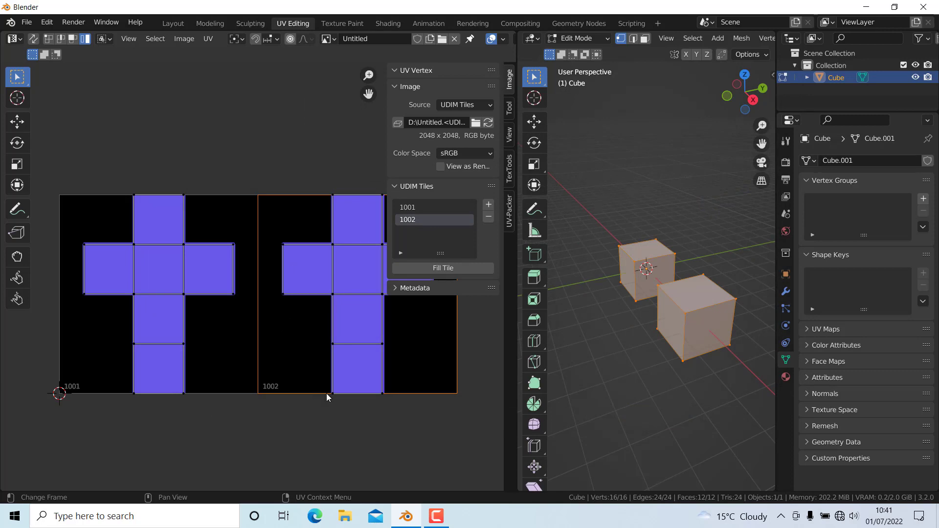
# Back in Layout, replace the old Image Texture node with a new one left of the shader
pyautogui.click(177, 27)
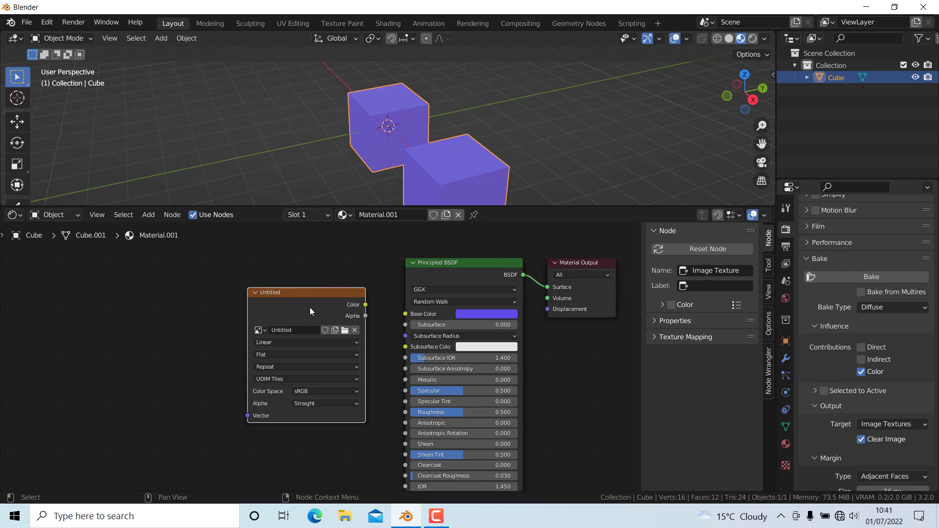
pyautogui.press('x')
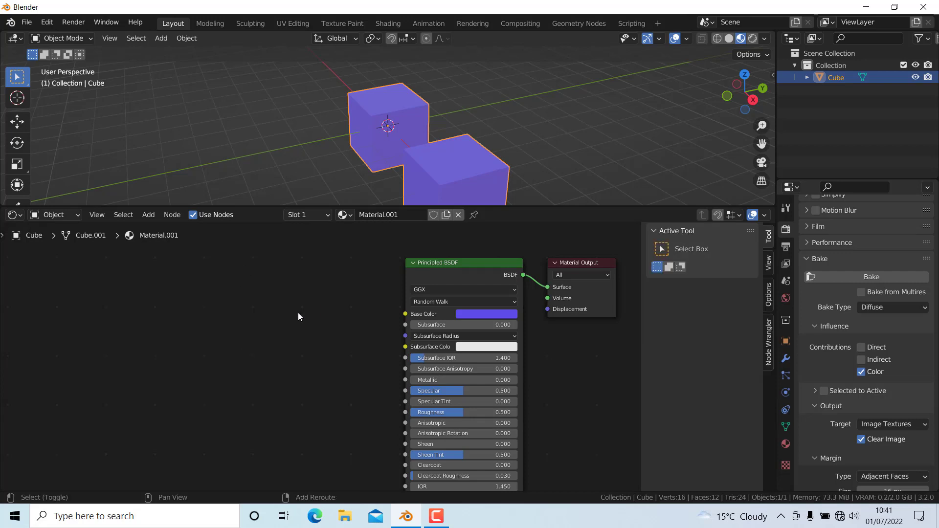
pyautogui.hotkey('shift', 'a')
pyautogui.moveTo(298, 313)
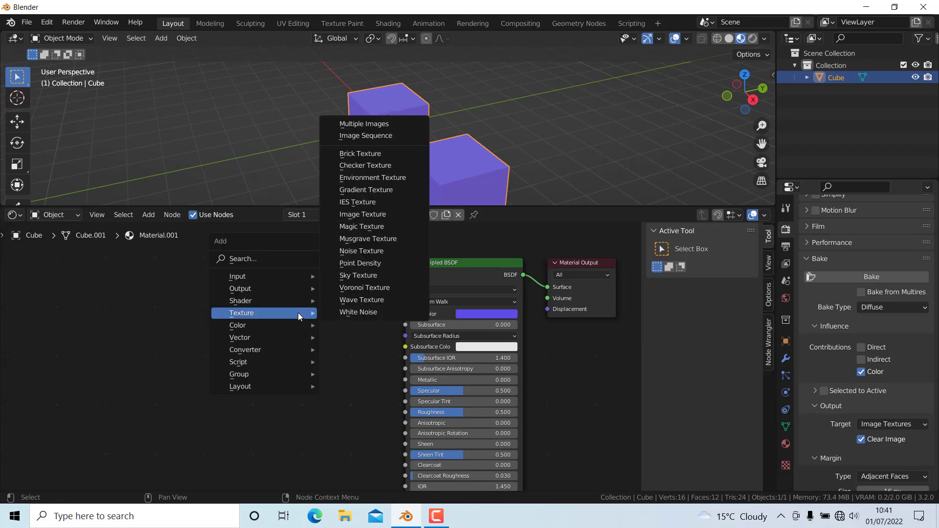
pyautogui.click(372, 215)
pyautogui.click(172, 325)
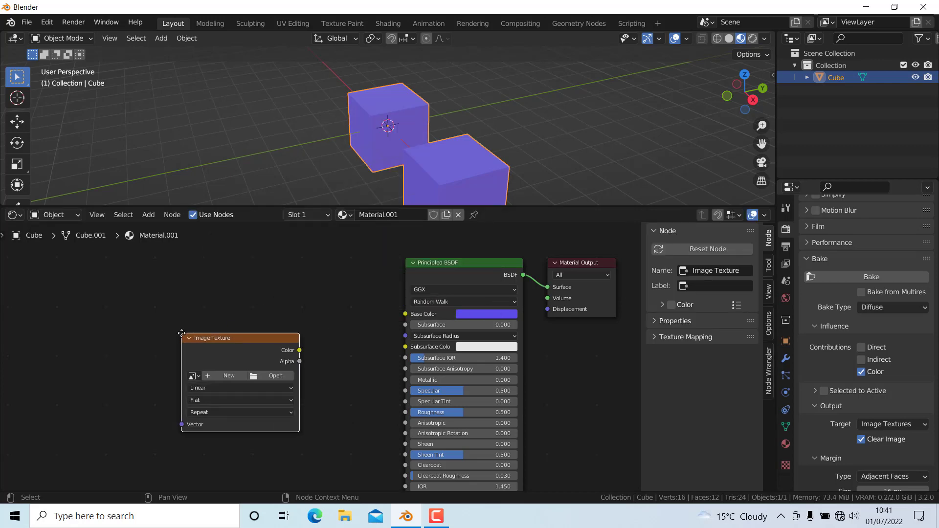
# Load Untitled.1001.png from drive D: into the new node as UDIM tiles
pyautogui.click(269, 375)
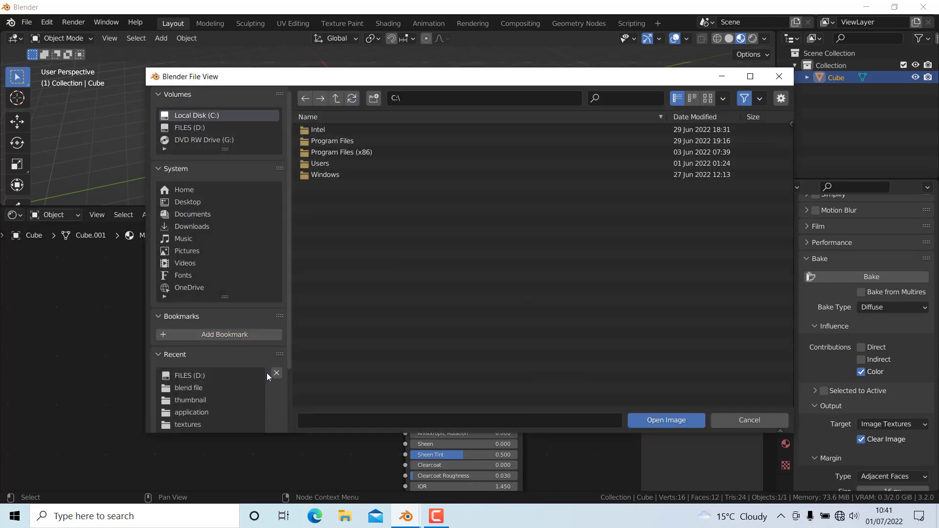
pyautogui.doubleClick(189, 375)
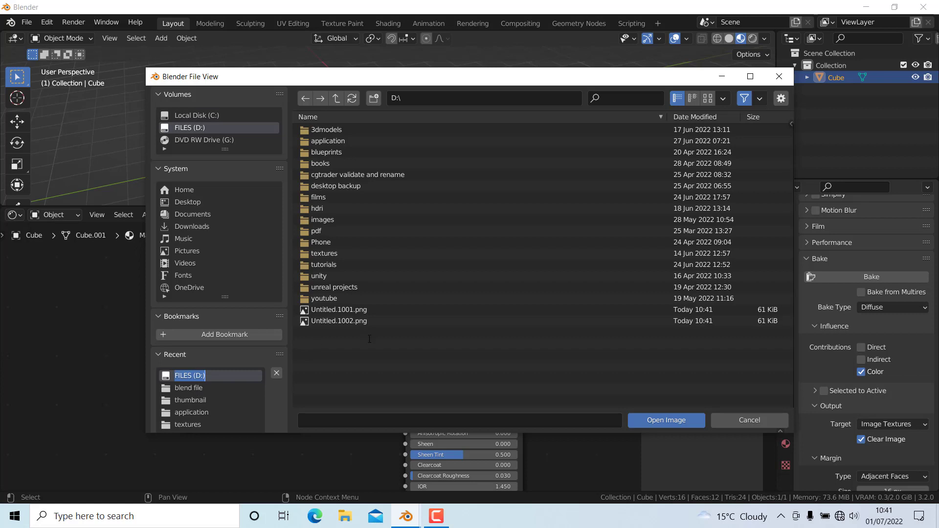
pyautogui.click(349, 320)
pyautogui.click(348, 313)
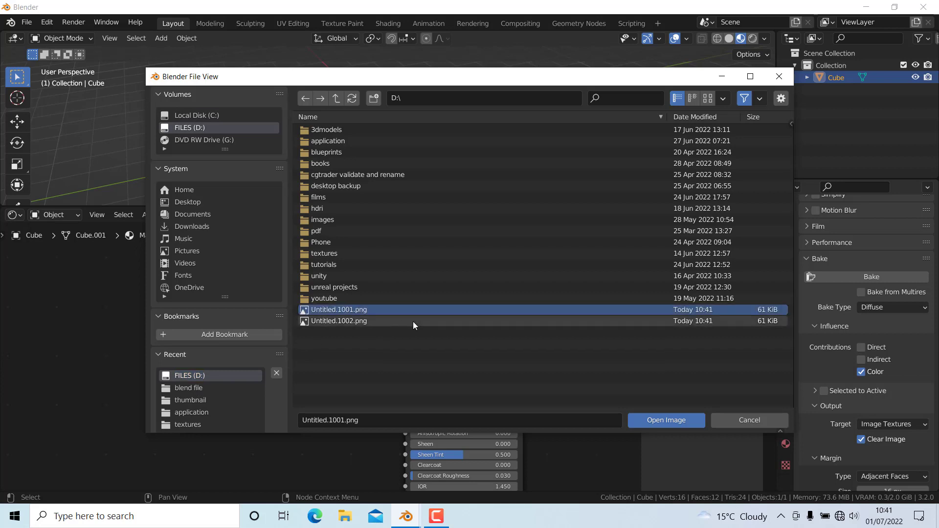
pyautogui.press('n')
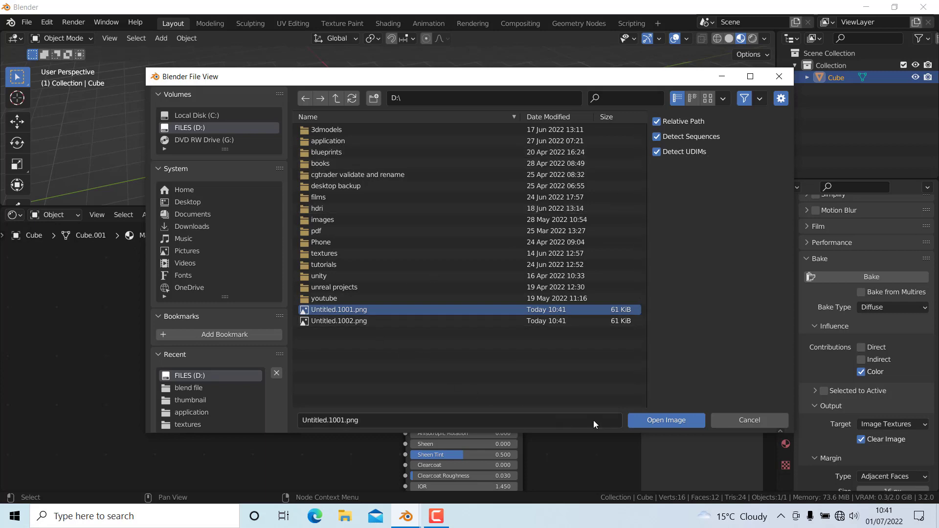
pyautogui.click(658, 421)
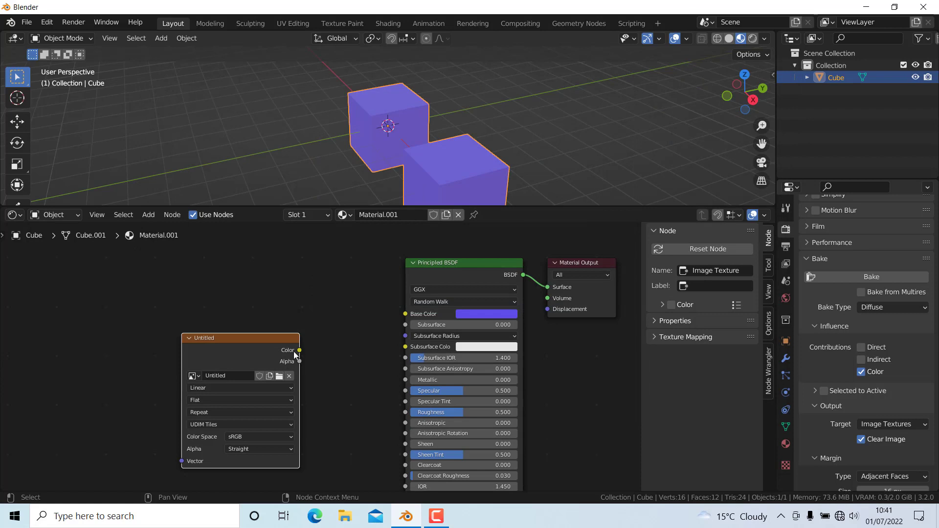
# Wire the UDIM Image Texture Color into Principled BSDF Base Color, enlarge the viewport, and enter Modeling
pyautogui.moveTo(294, 351); pyautogui.dragTo(410, 313)
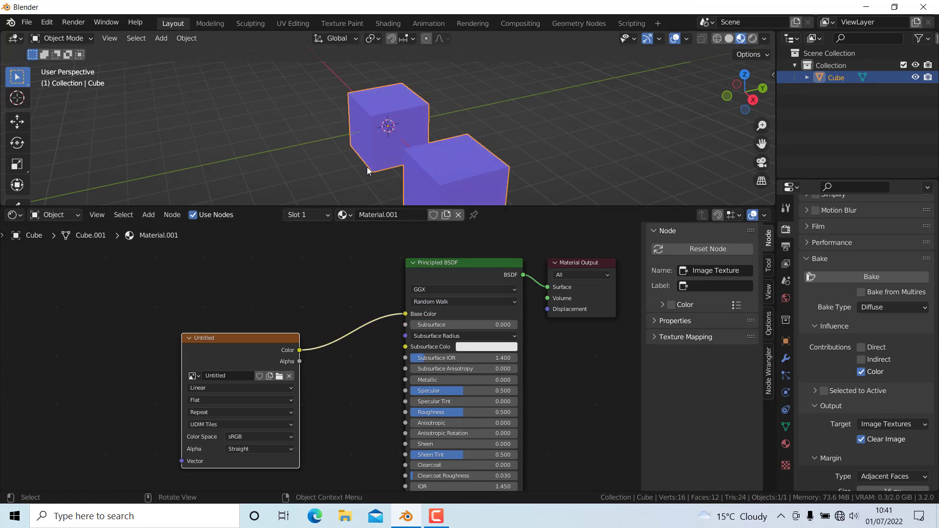
pyautogui.moveTo(355, 202); pyautogui.dragTo(355, 267)
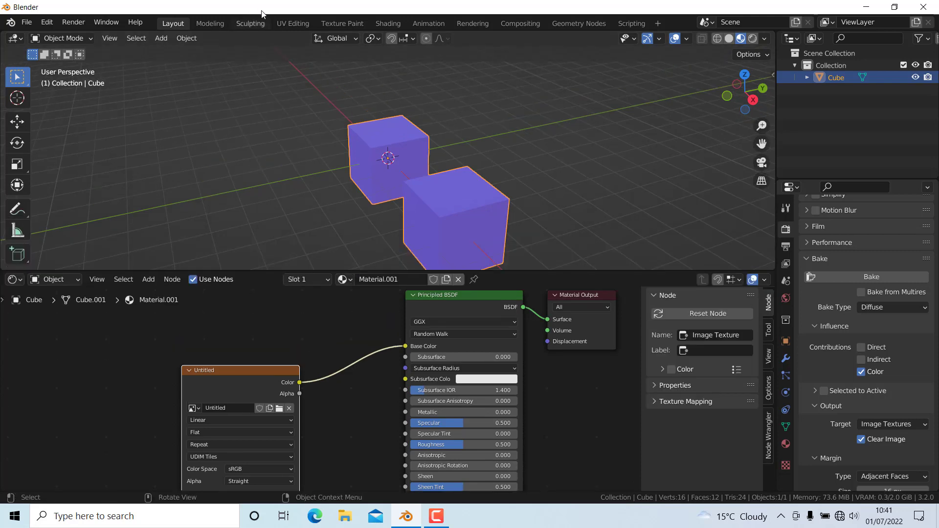
pyautogui.click(293, 26)
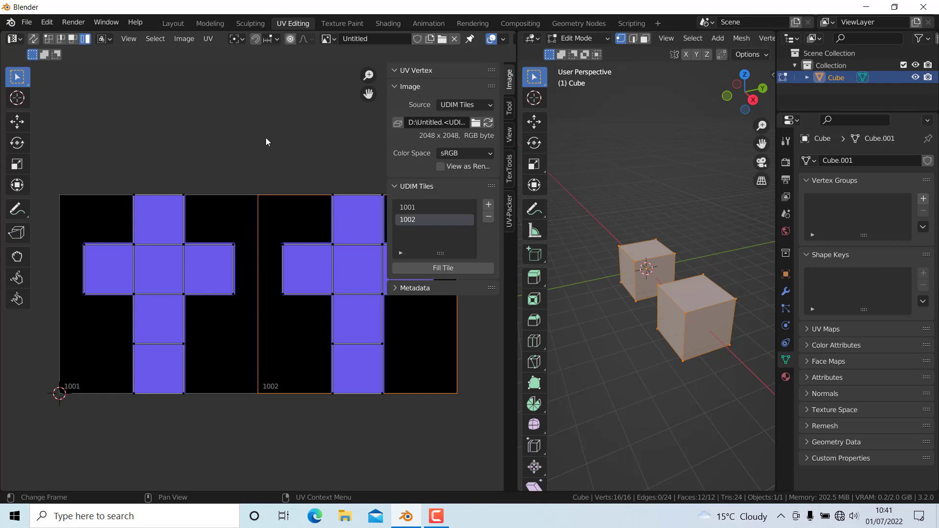
pyautogui.click(210, 23)
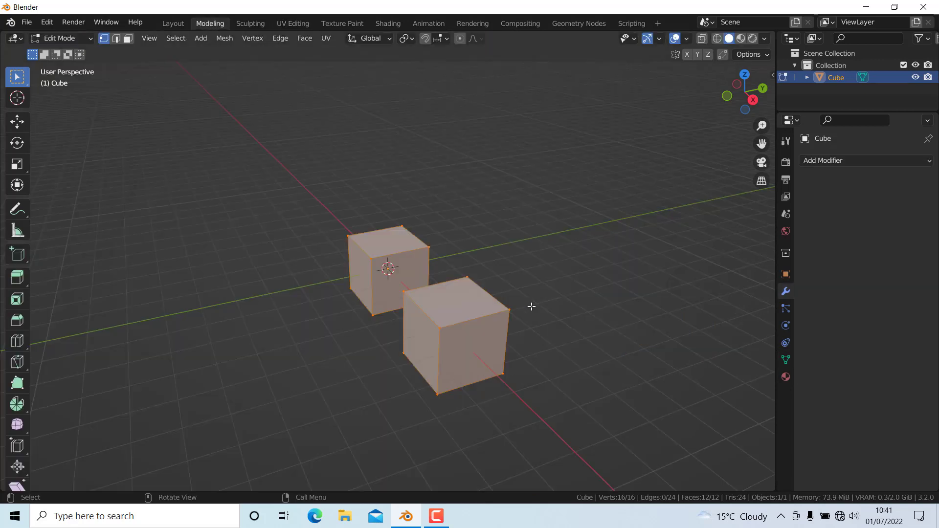